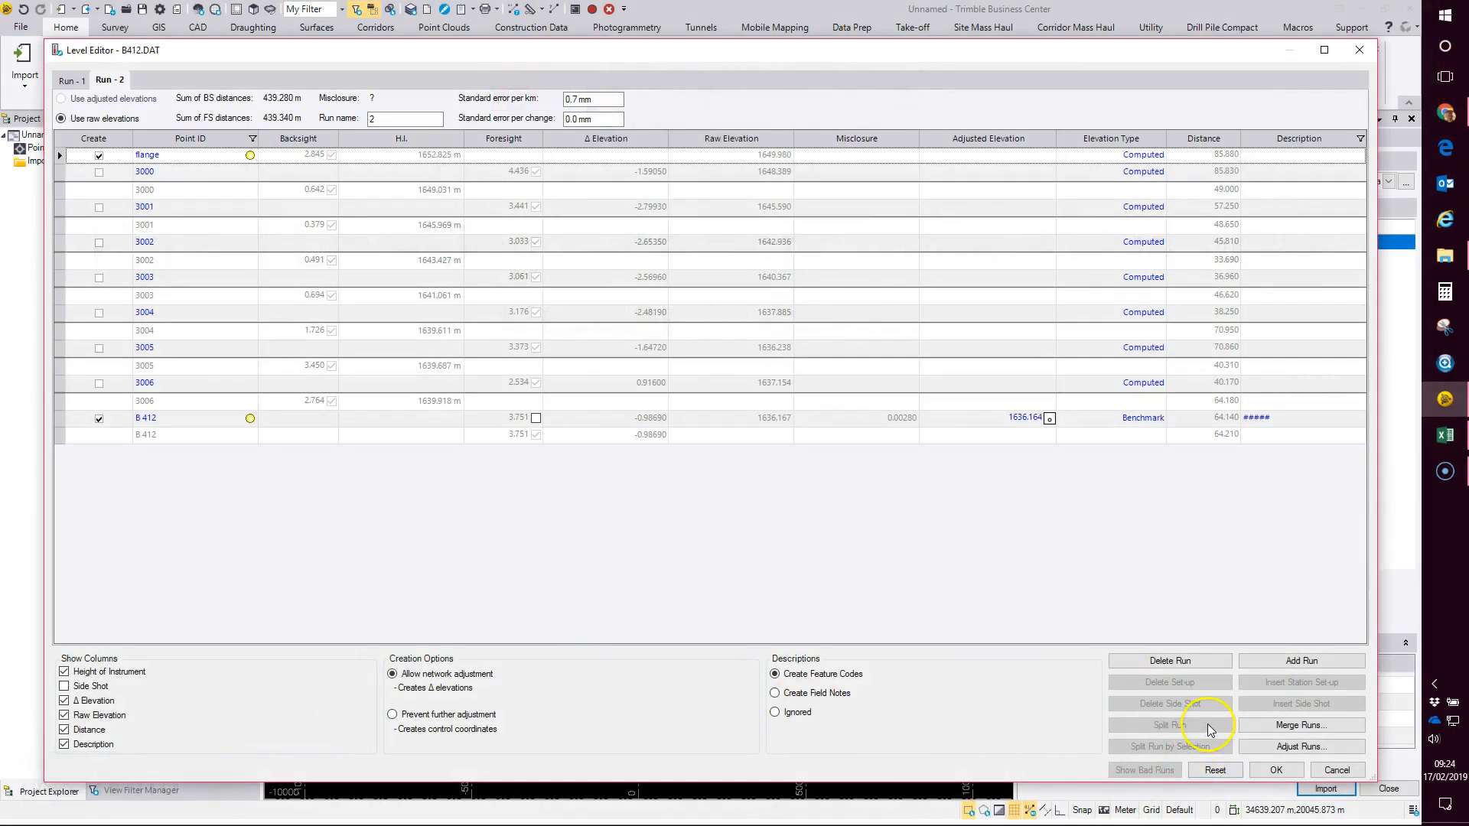
Merge run 1 with run 2 into a single run named 1and2.
click(1288, 726)
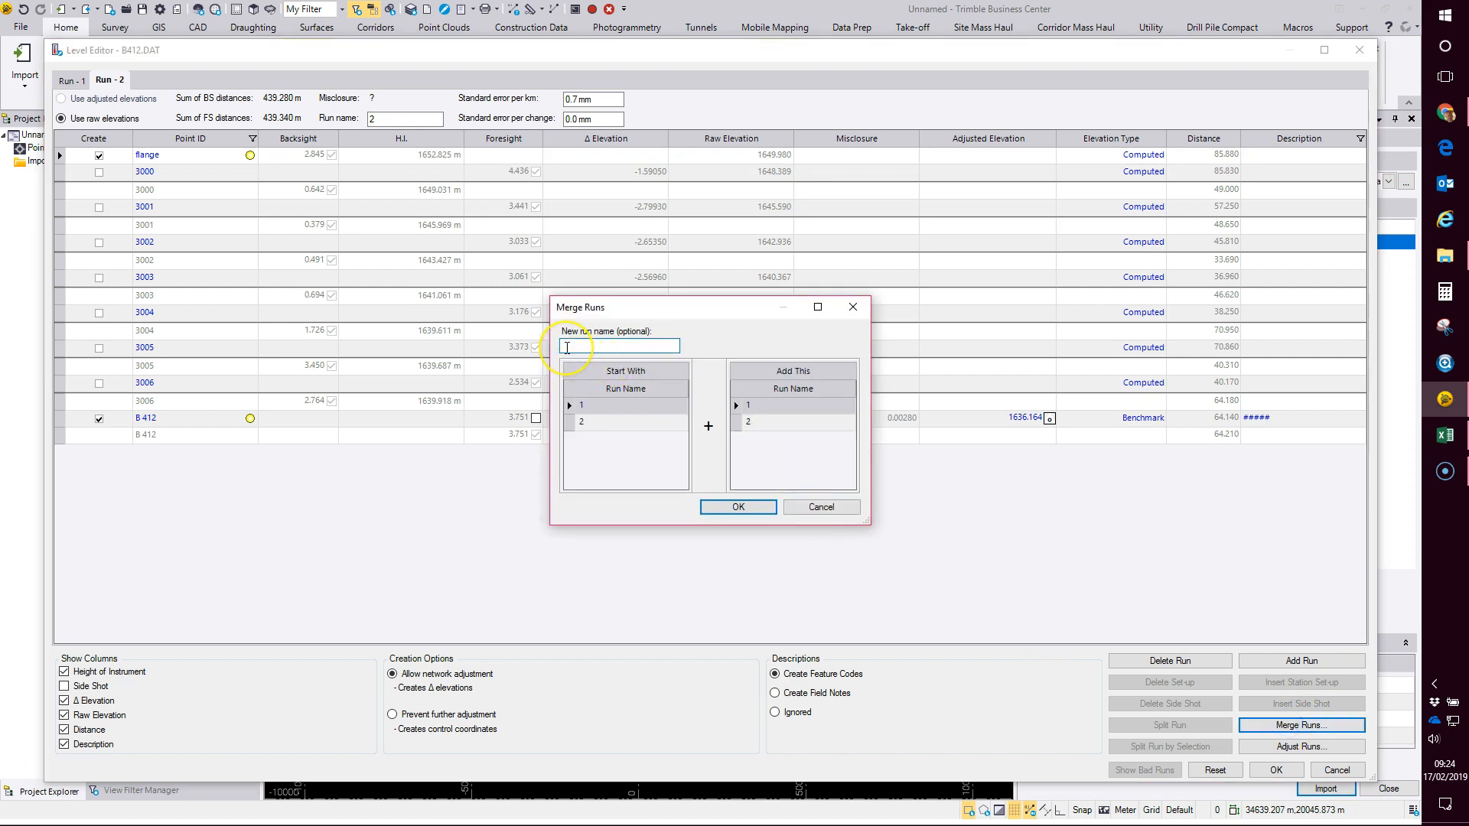
text(a)
key(BackSpace)
text(1and2)
click(735, 421)
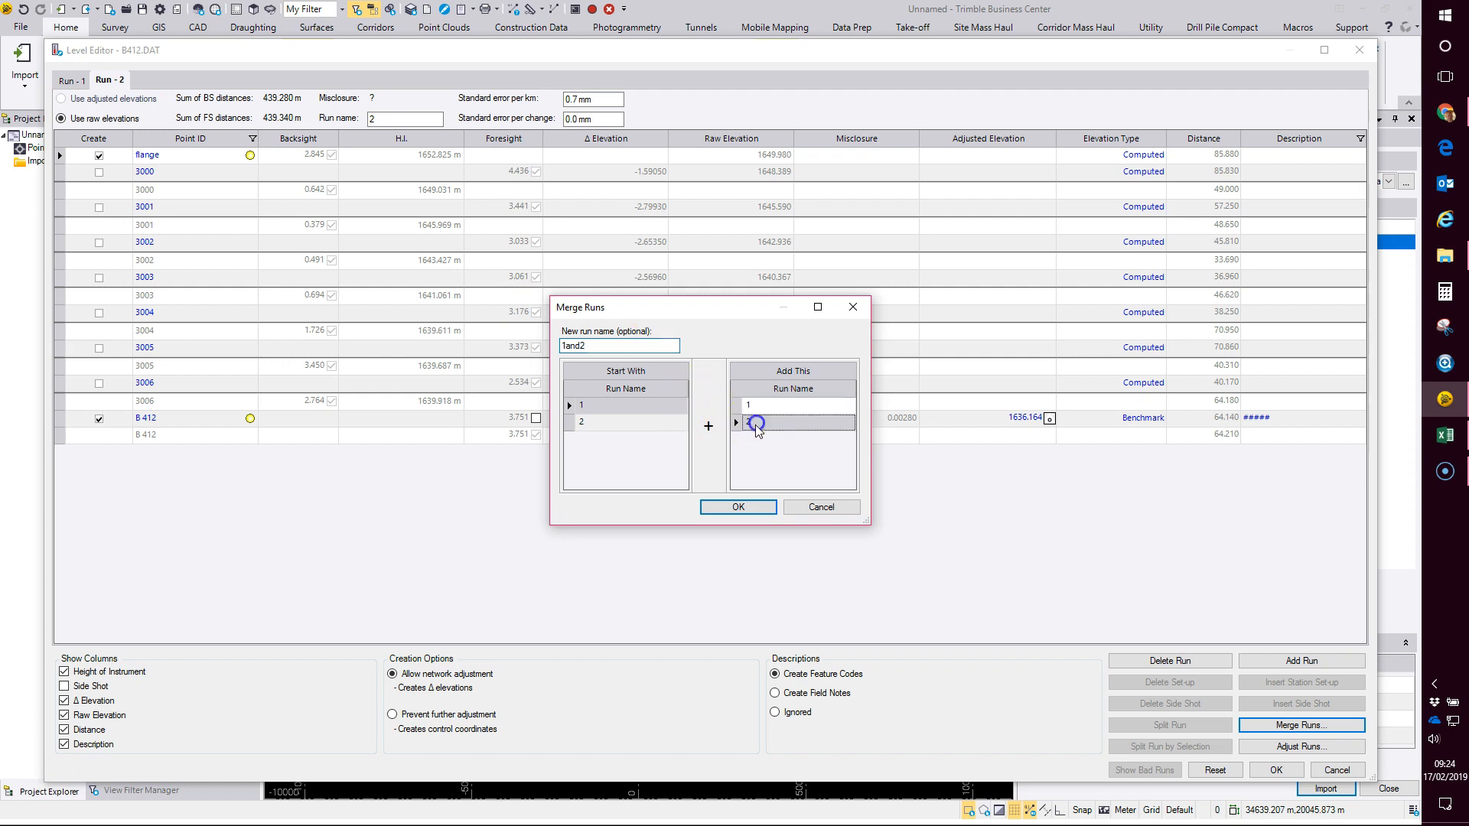
click(748, 507)
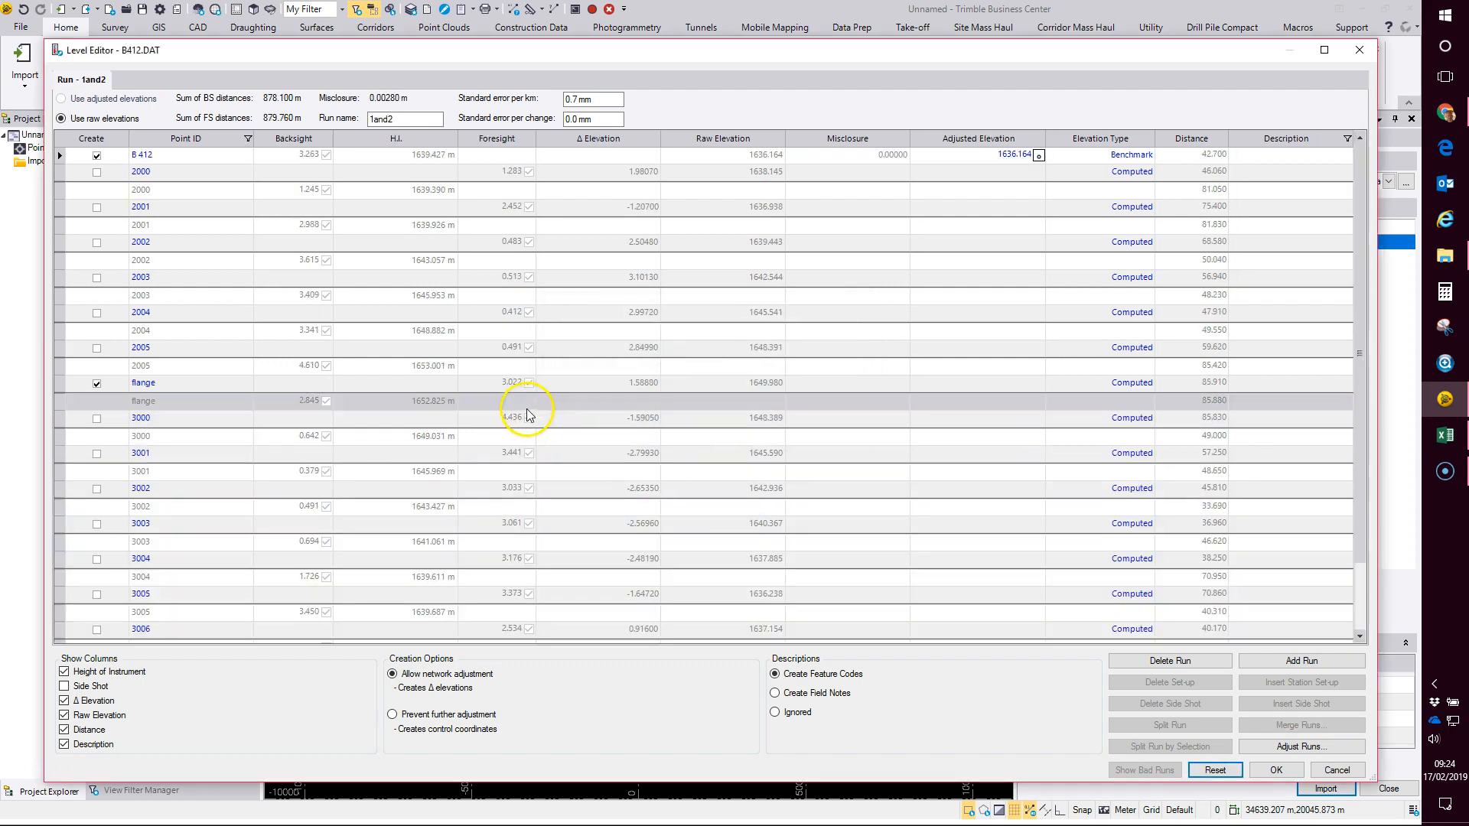
Mark the intermediate points 2000 to 2005 and 3000 to 3006 for creation in the merged run.
click(96, 172)
click(96, 207)
click(96, 243)
click(96, 278)
click(96, 313)
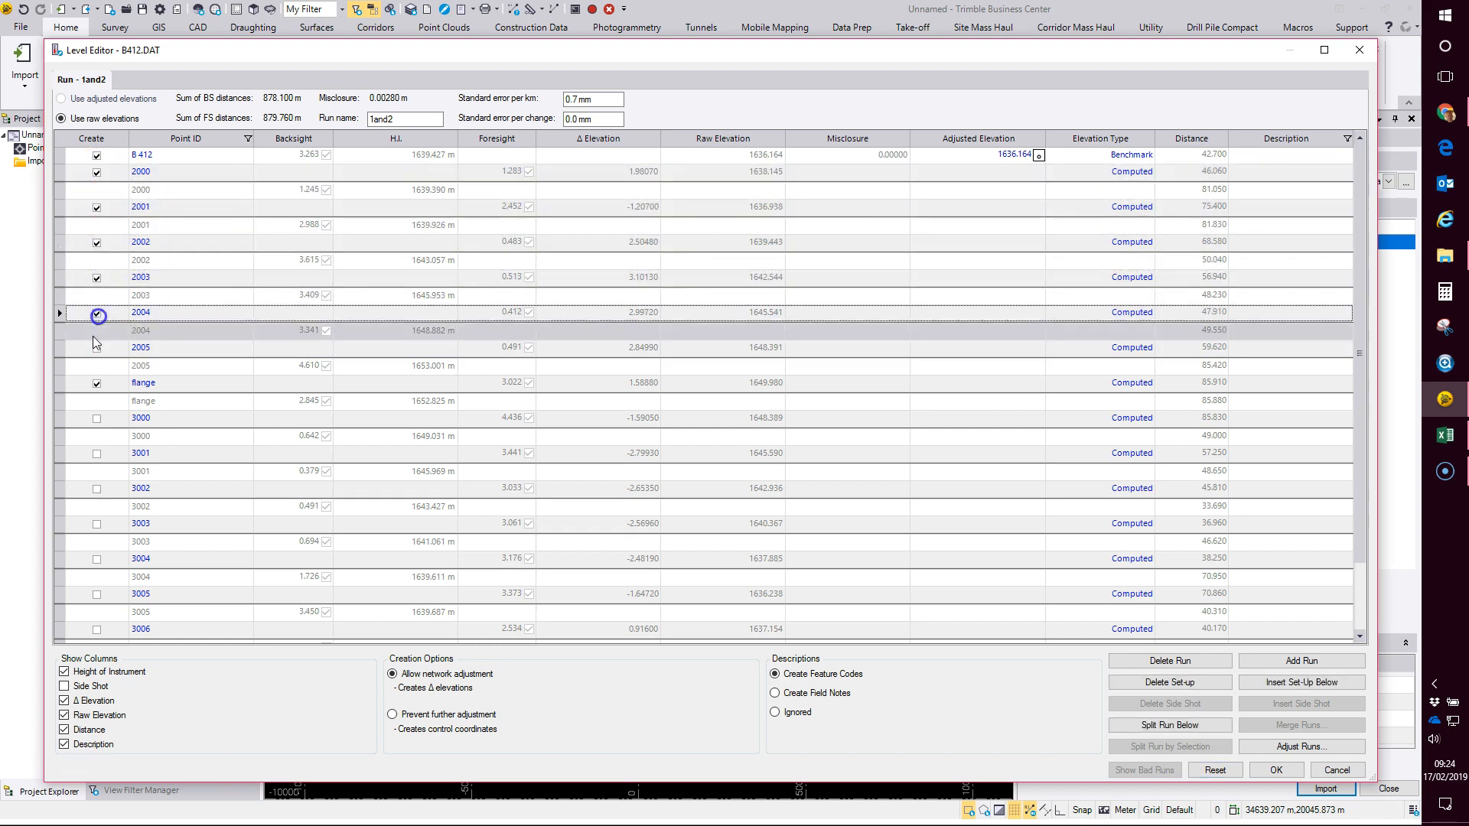
click(96, 348)
click(97, 418)
click(97, 454)
click(97, 489)
click(102, 526)
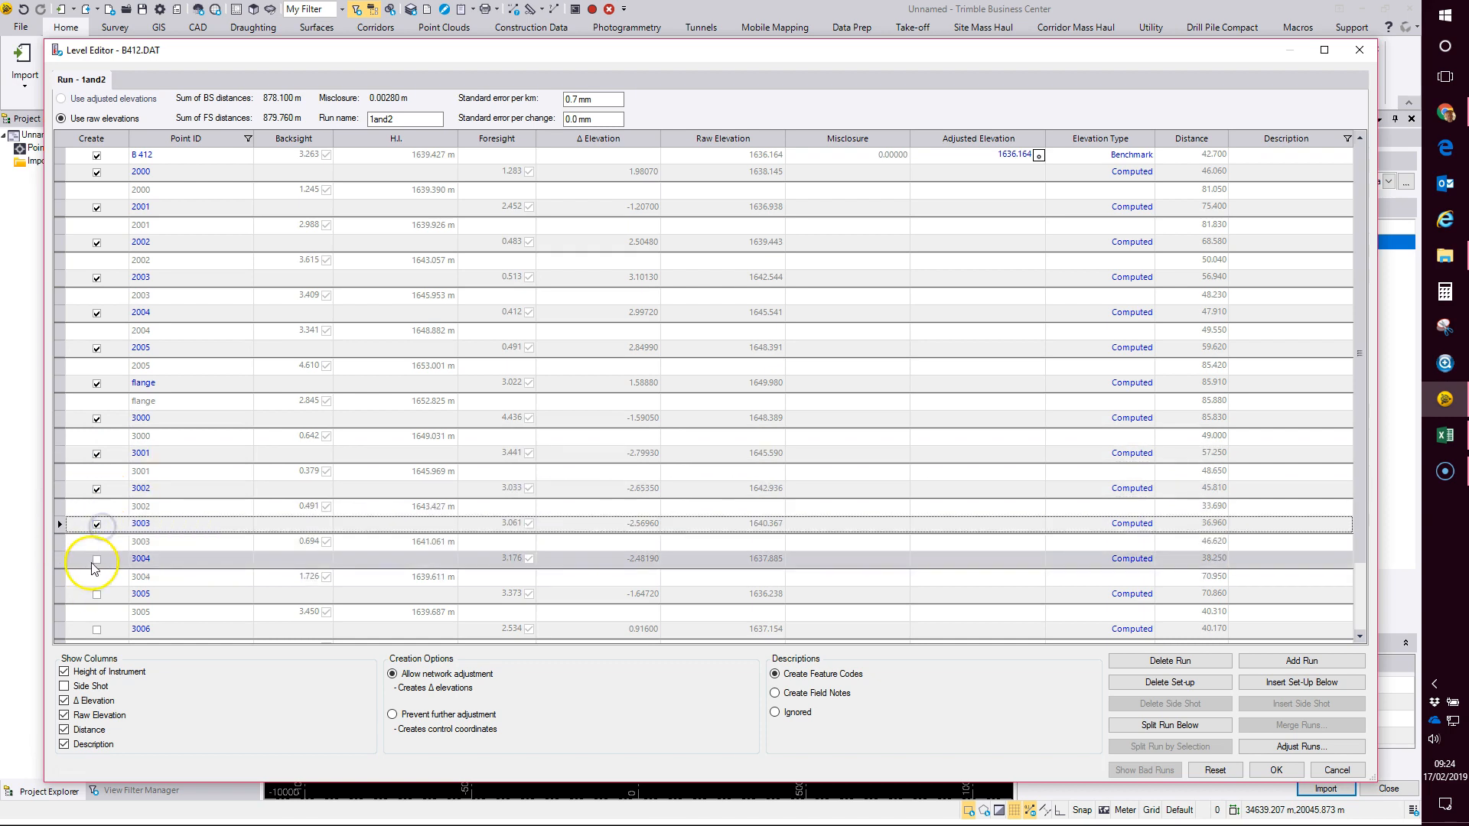
click(96, 560)
click(96, 594)
scroll(97, 594, down, 1)
click(96, 579)
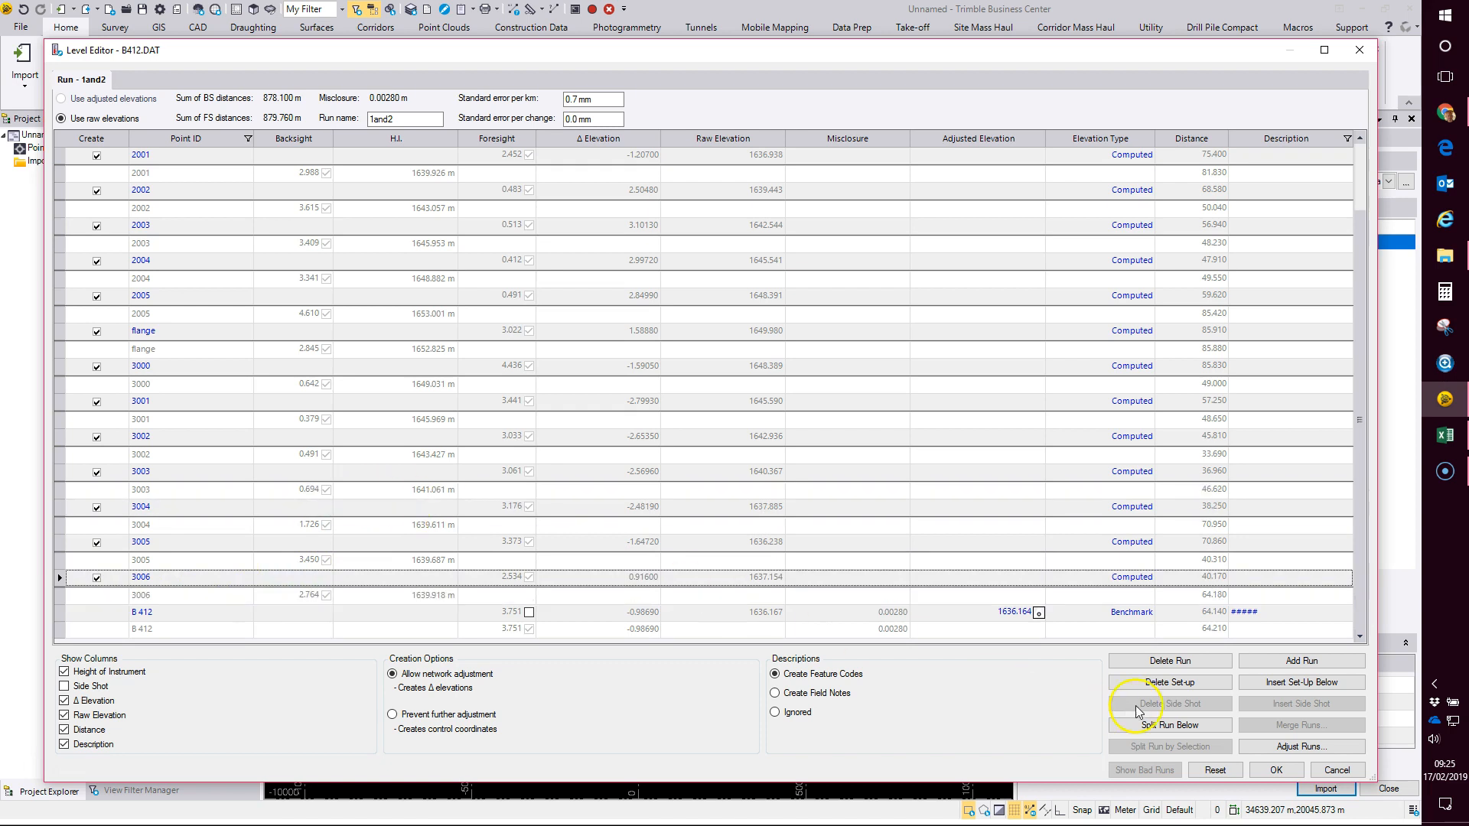
Adjust the elevations of the 1and2 run.
click(1305, 749)
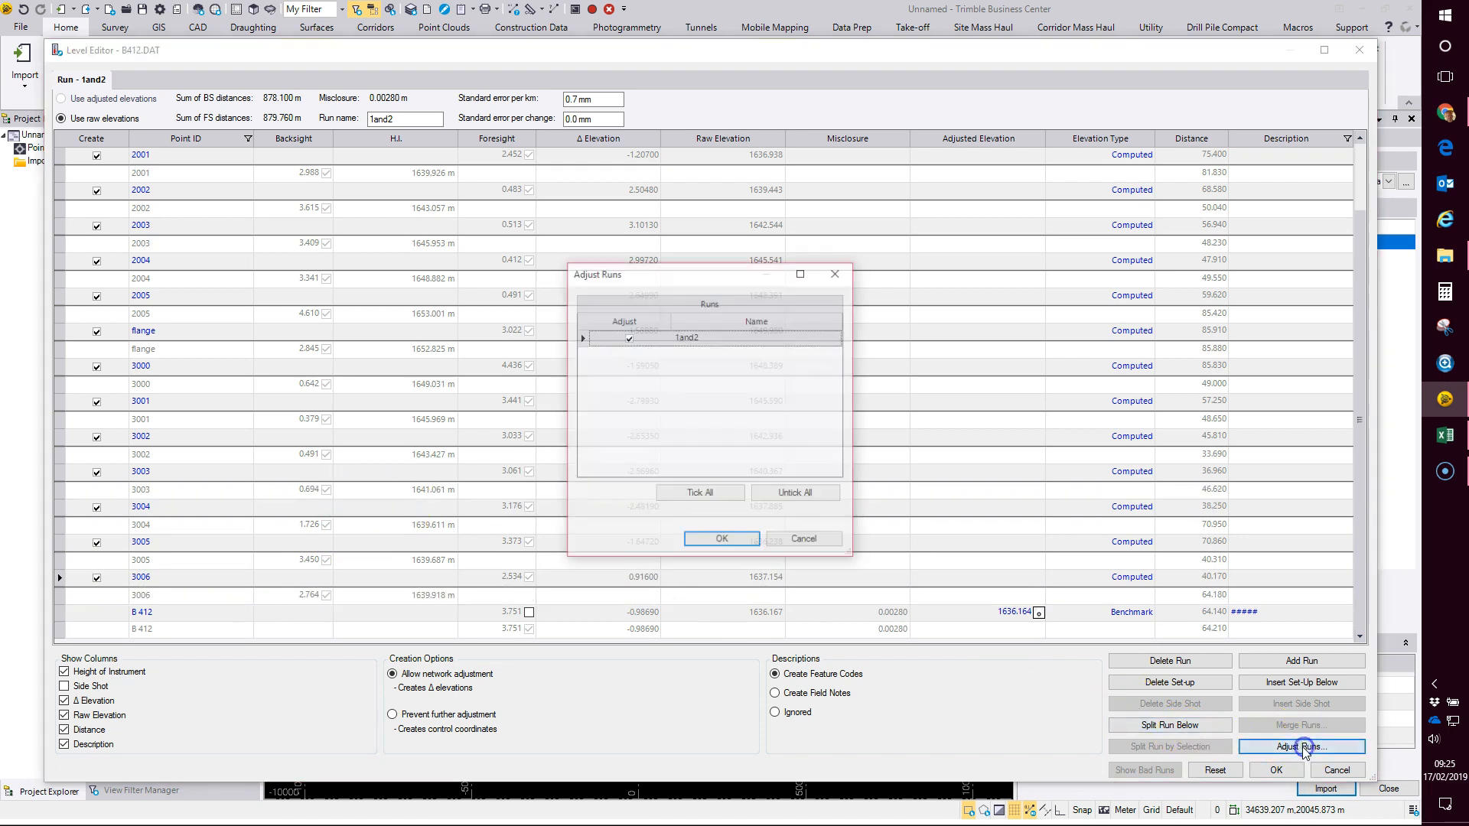
click(717, 545)
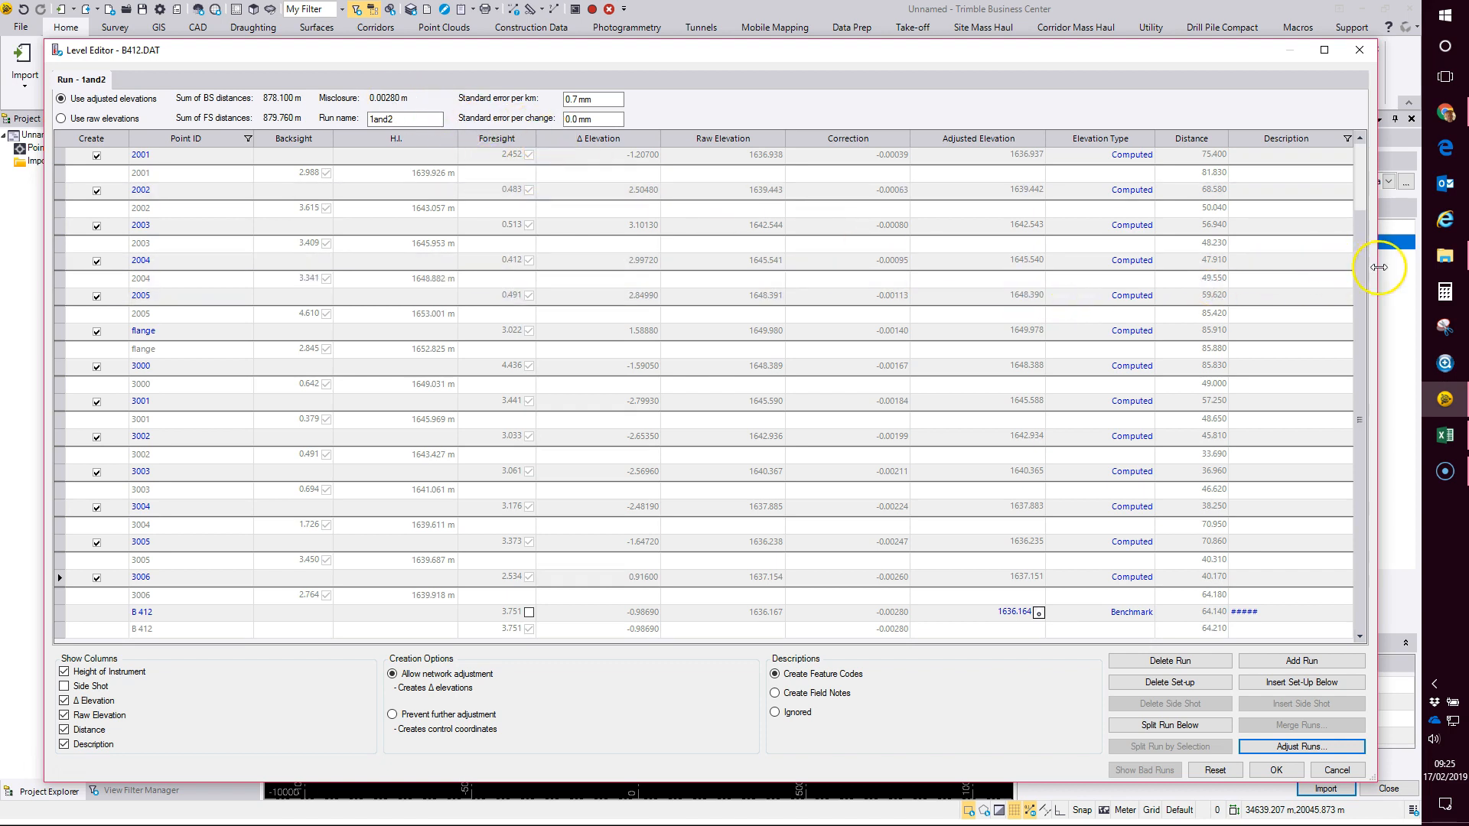
Copy all rows of the adjusted run and paste them into the blank Excel sheet starting at cell A2.
scroll(1362, 237, up, 1)
mouse_move(1366, 187)
mouse_down()
mouse_move(1361, 323)
mouse_move(1360, 175)
mouse_up()
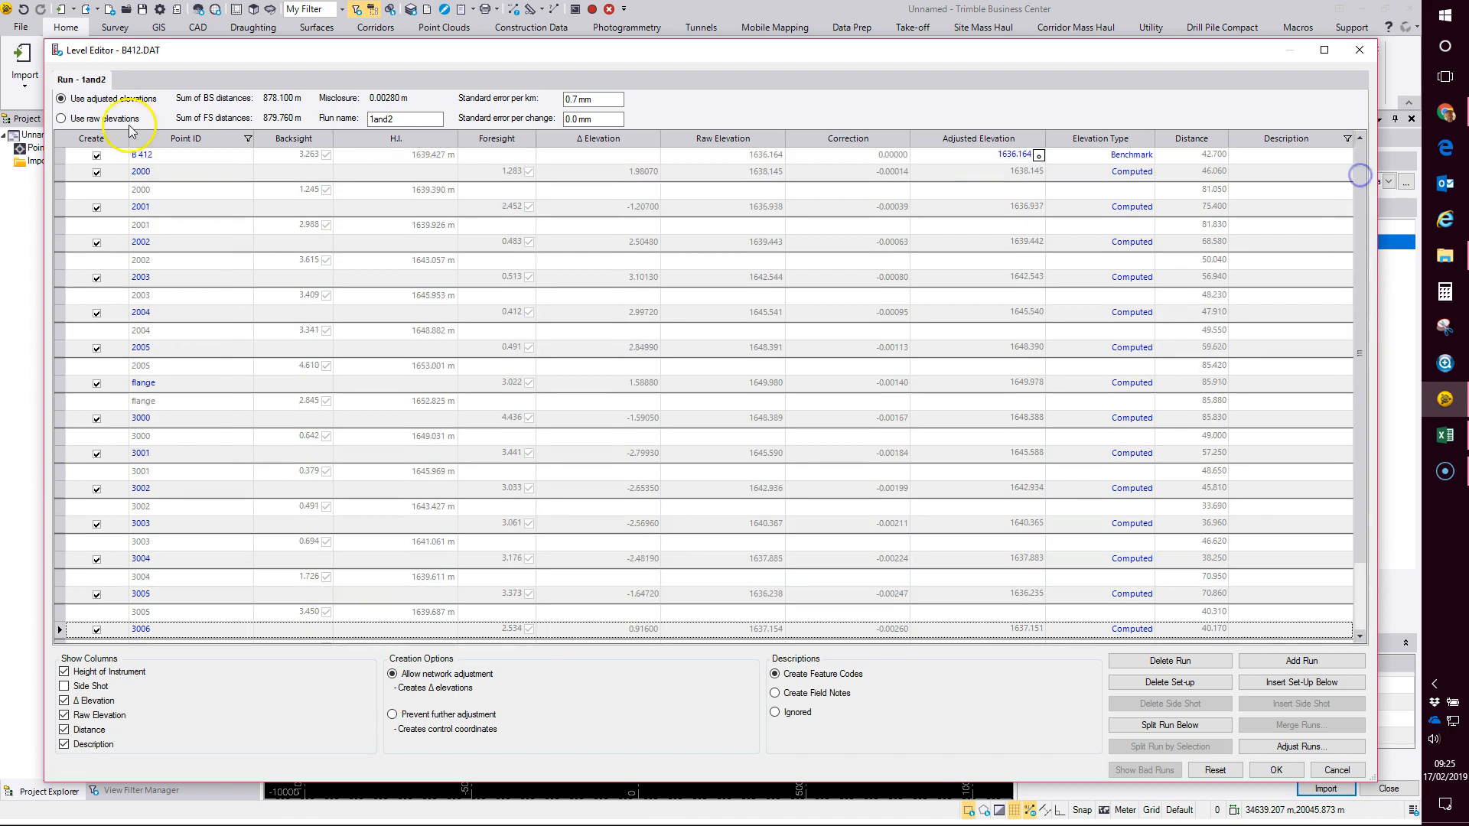
click(58, 157)
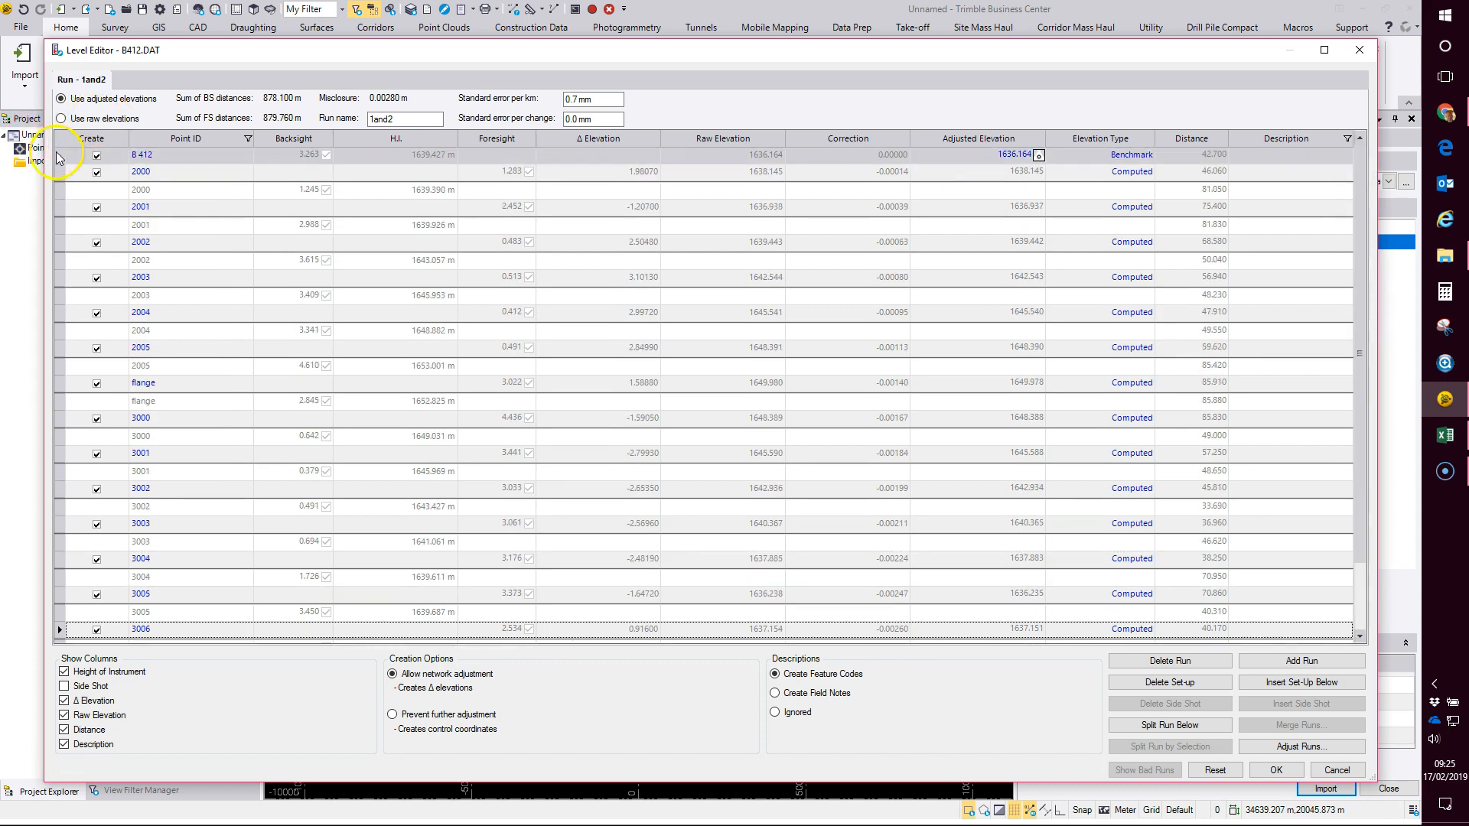
drag(59, 159, 53, 736)
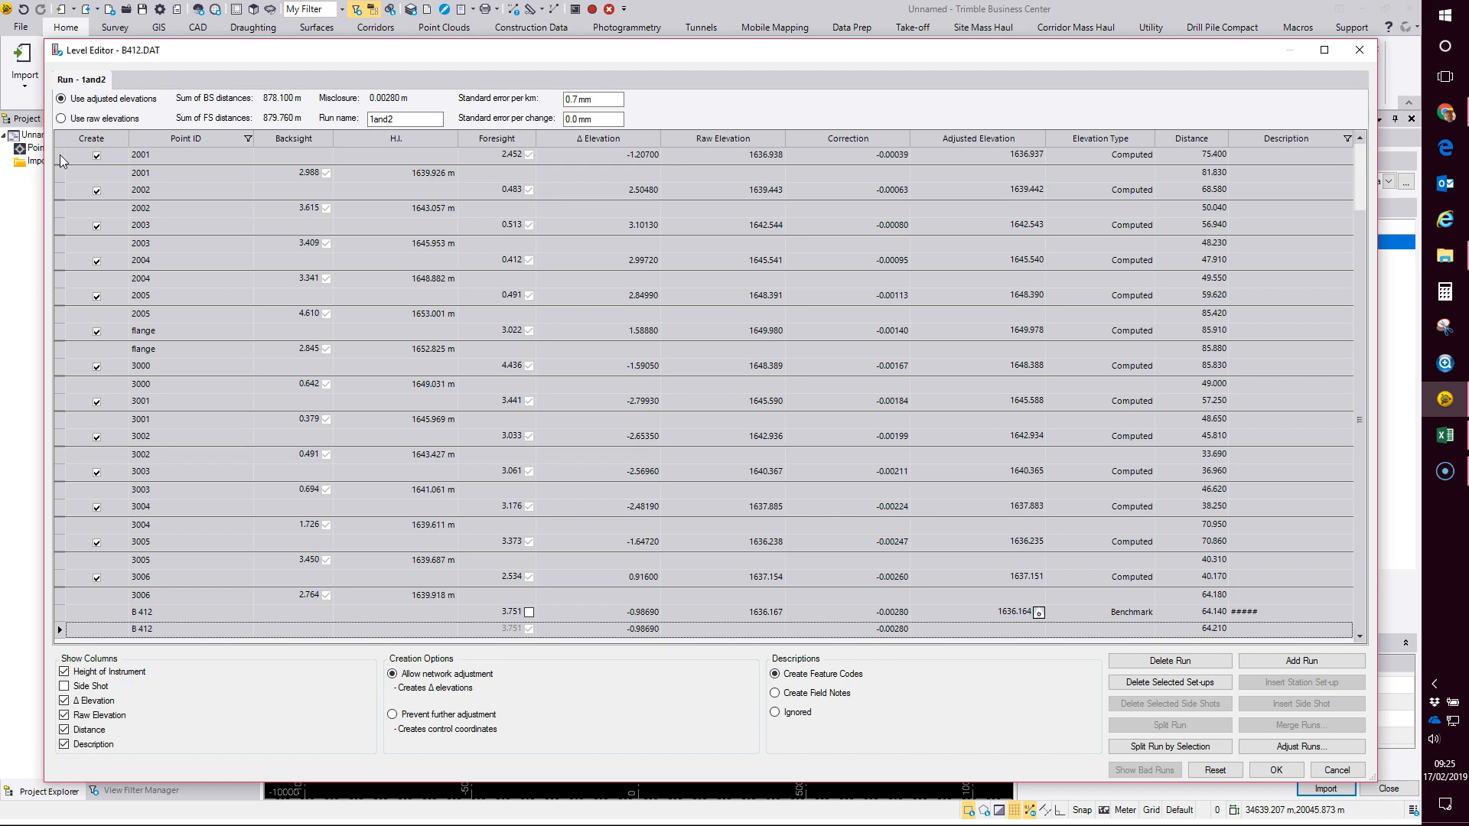
click(1445, 433)
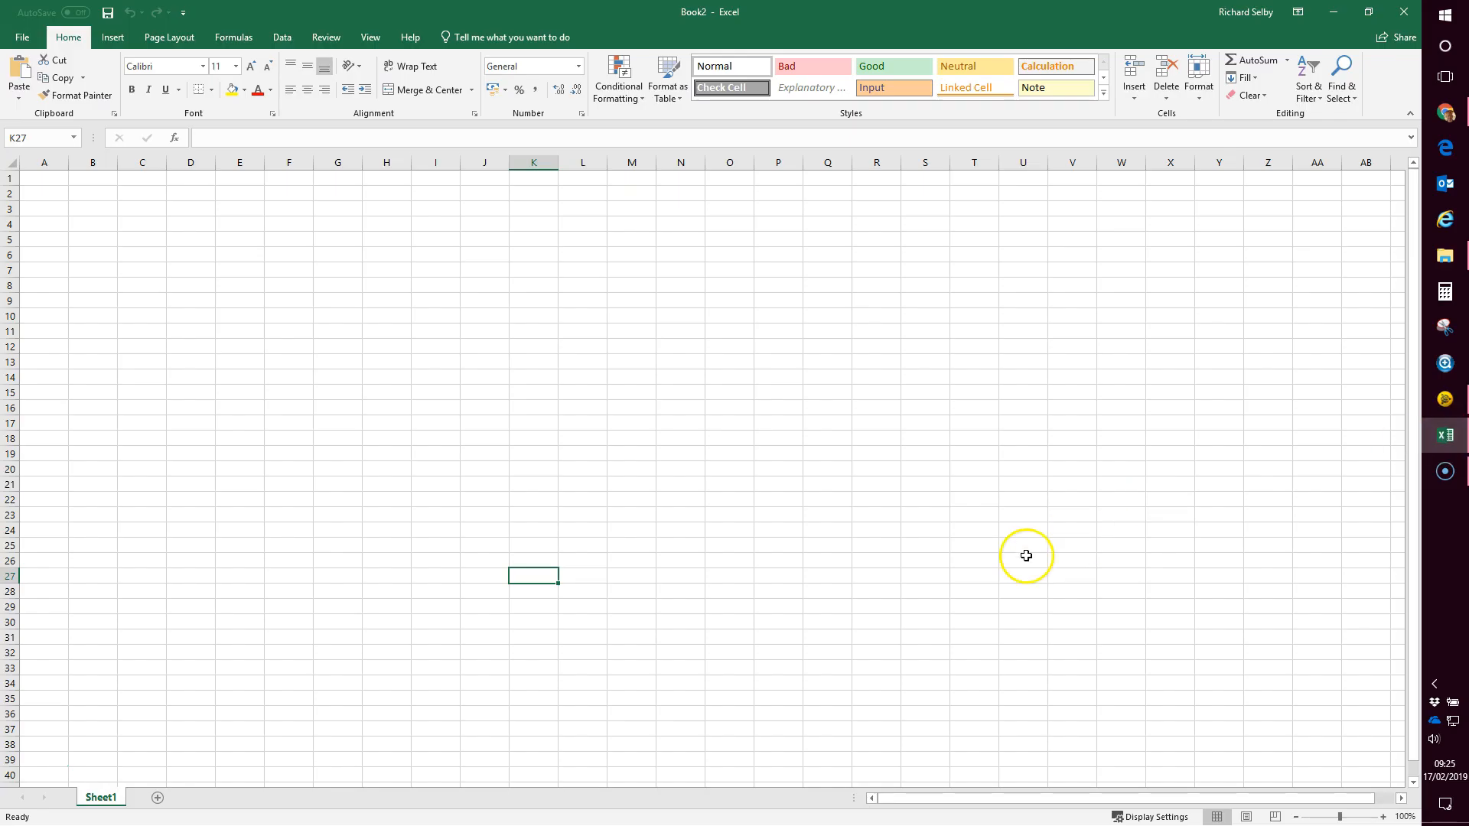
click(56, 180)
click(61, 200)
key(ctrl+v)
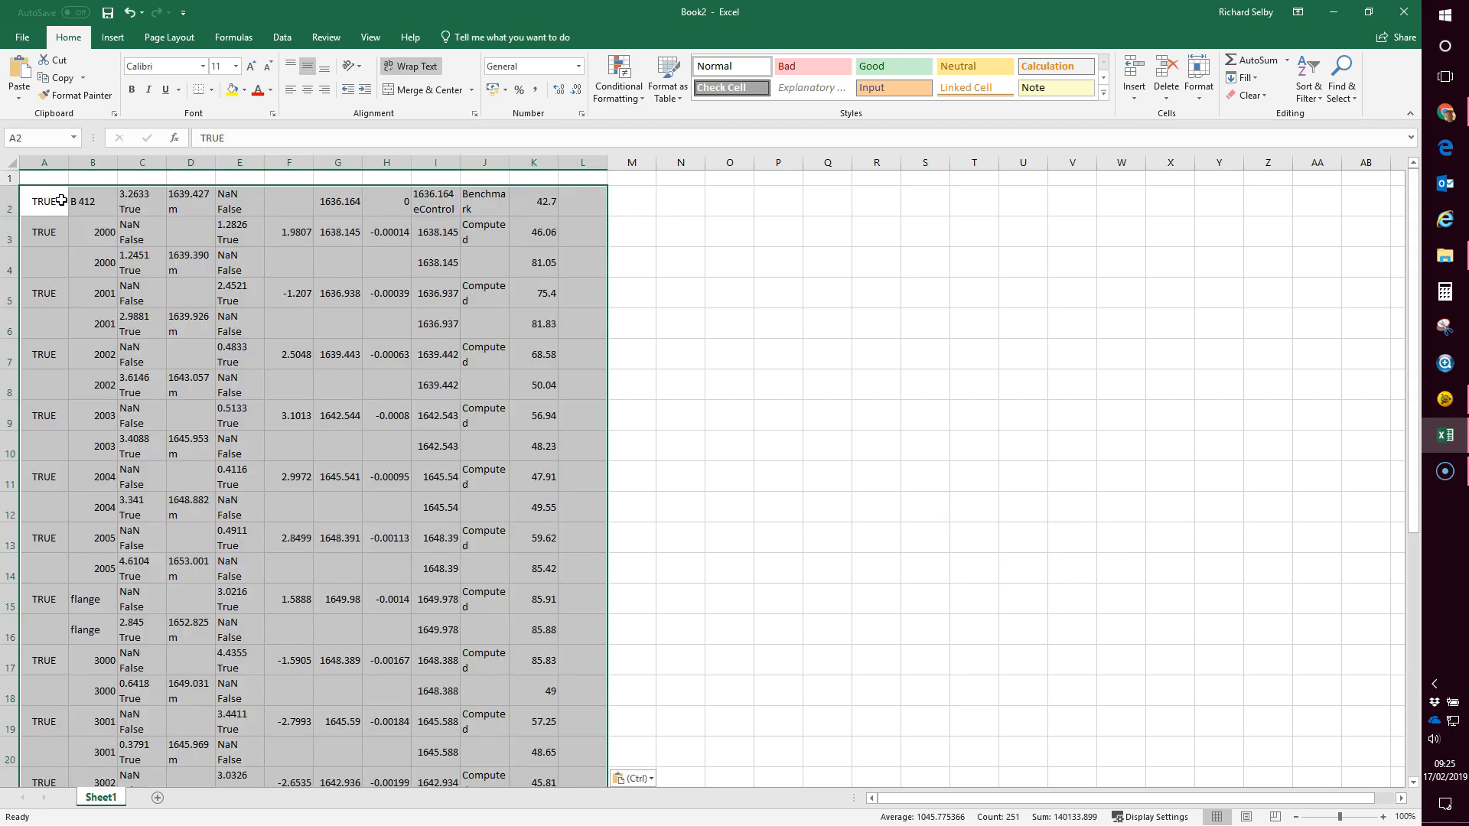
Widen columns B, C, E, G and I of the pasted level data.
click(827, 415)
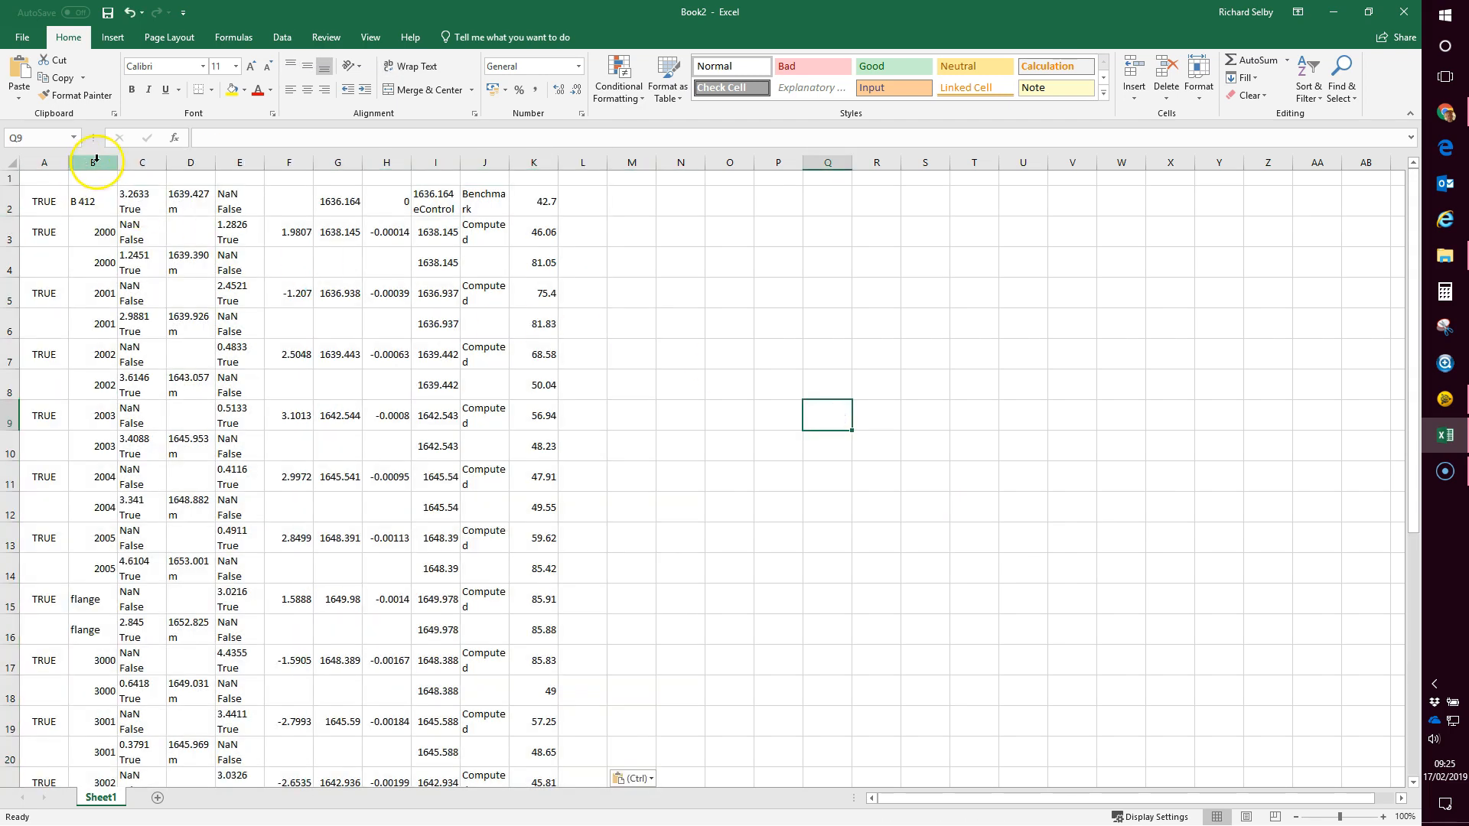
drag(116, 161, 434, 164)
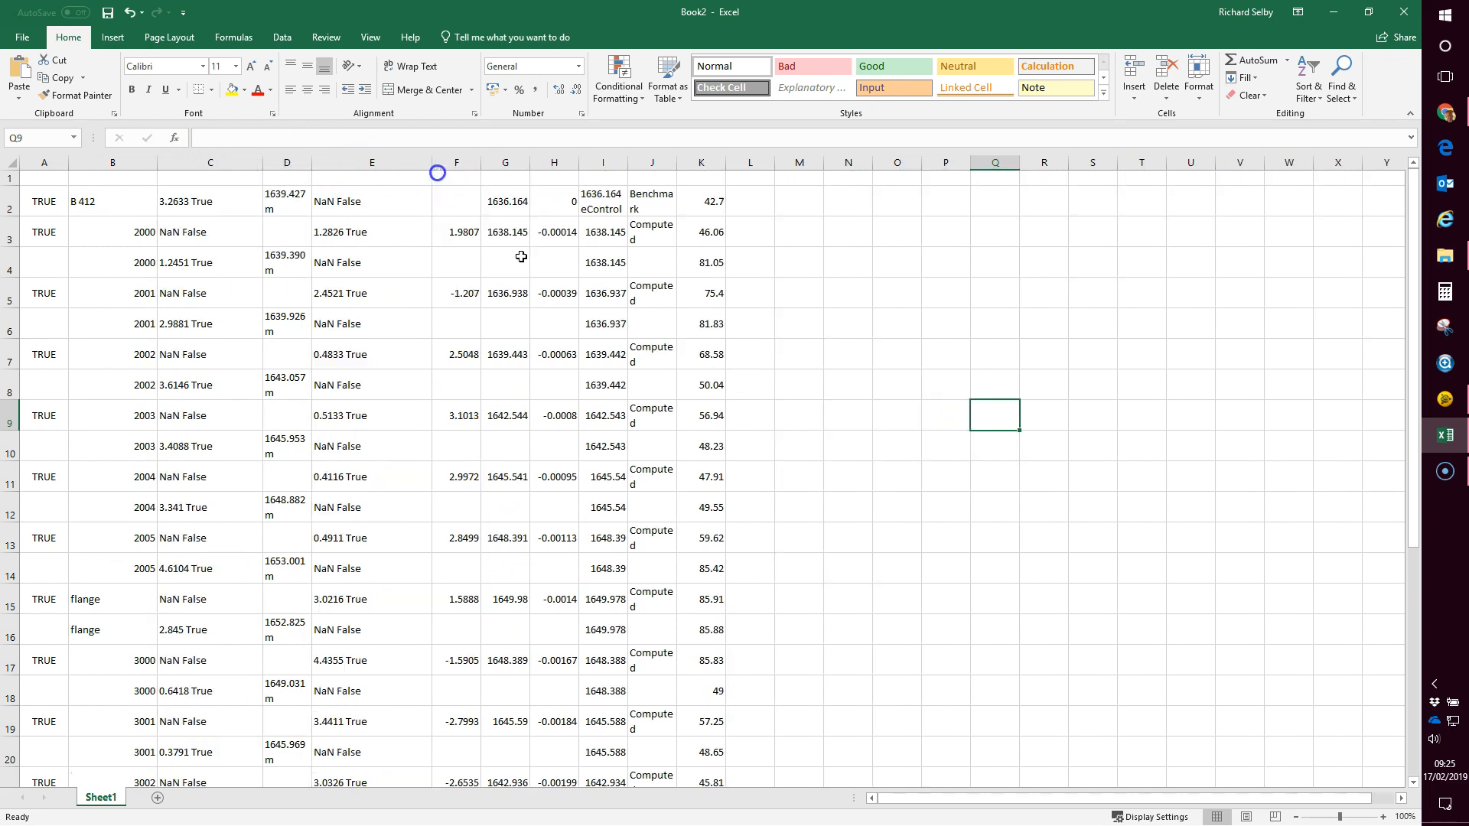
drag(529, 162, 553, 162)
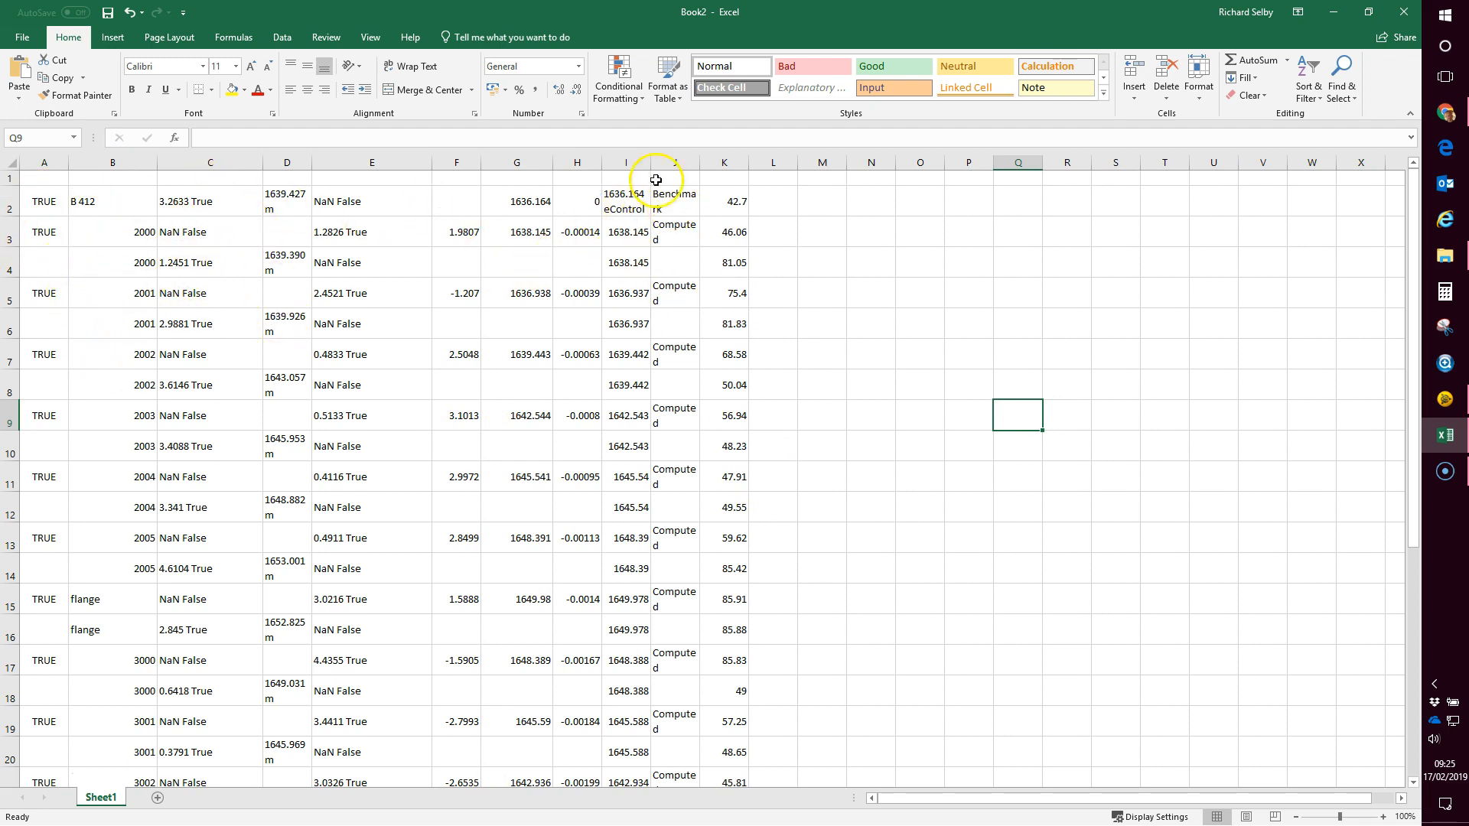
drag(653, 168, 682, 167)
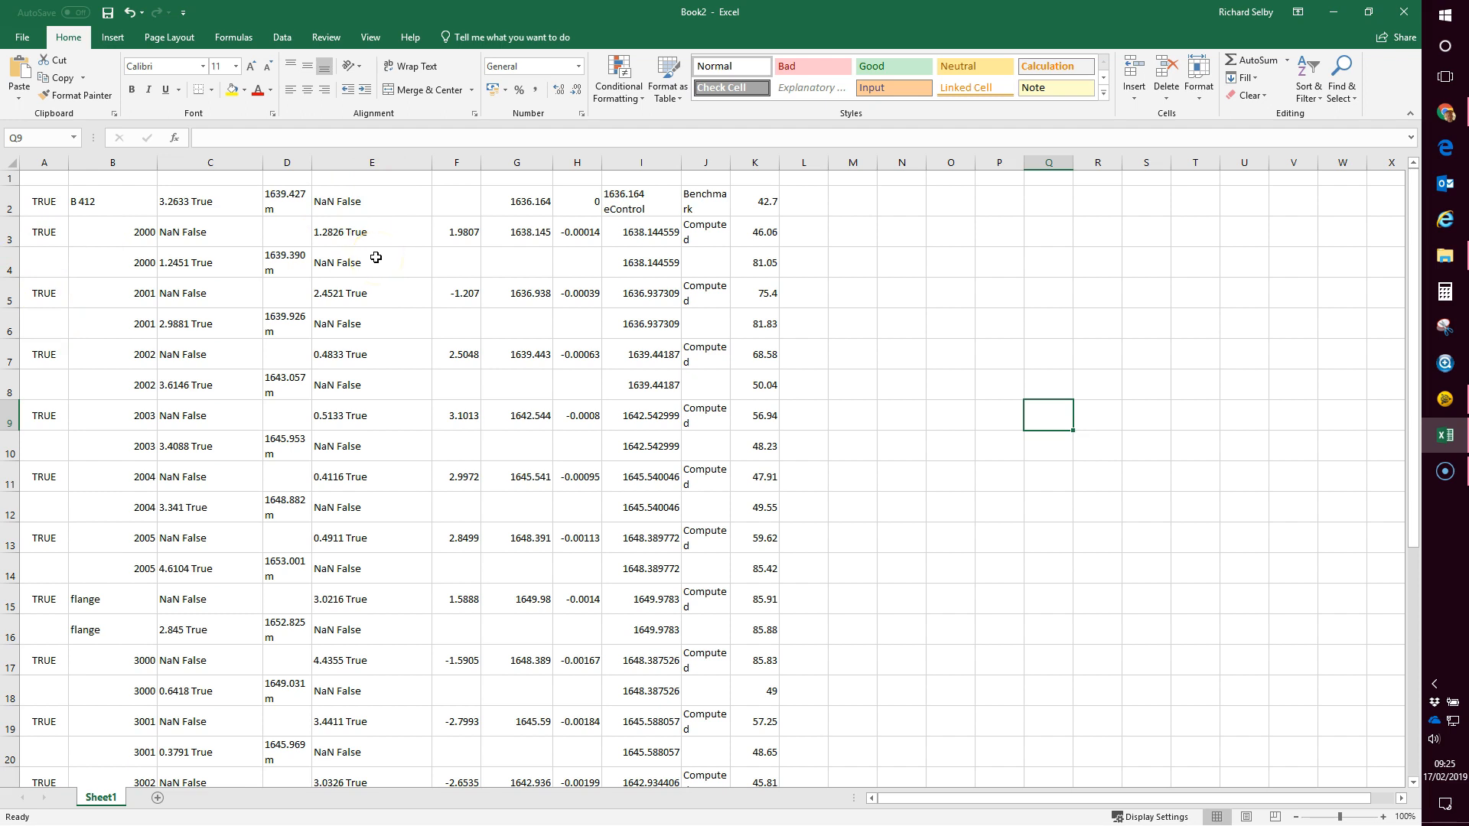
Create a new blank workbook in Excel.
click(23, 36)
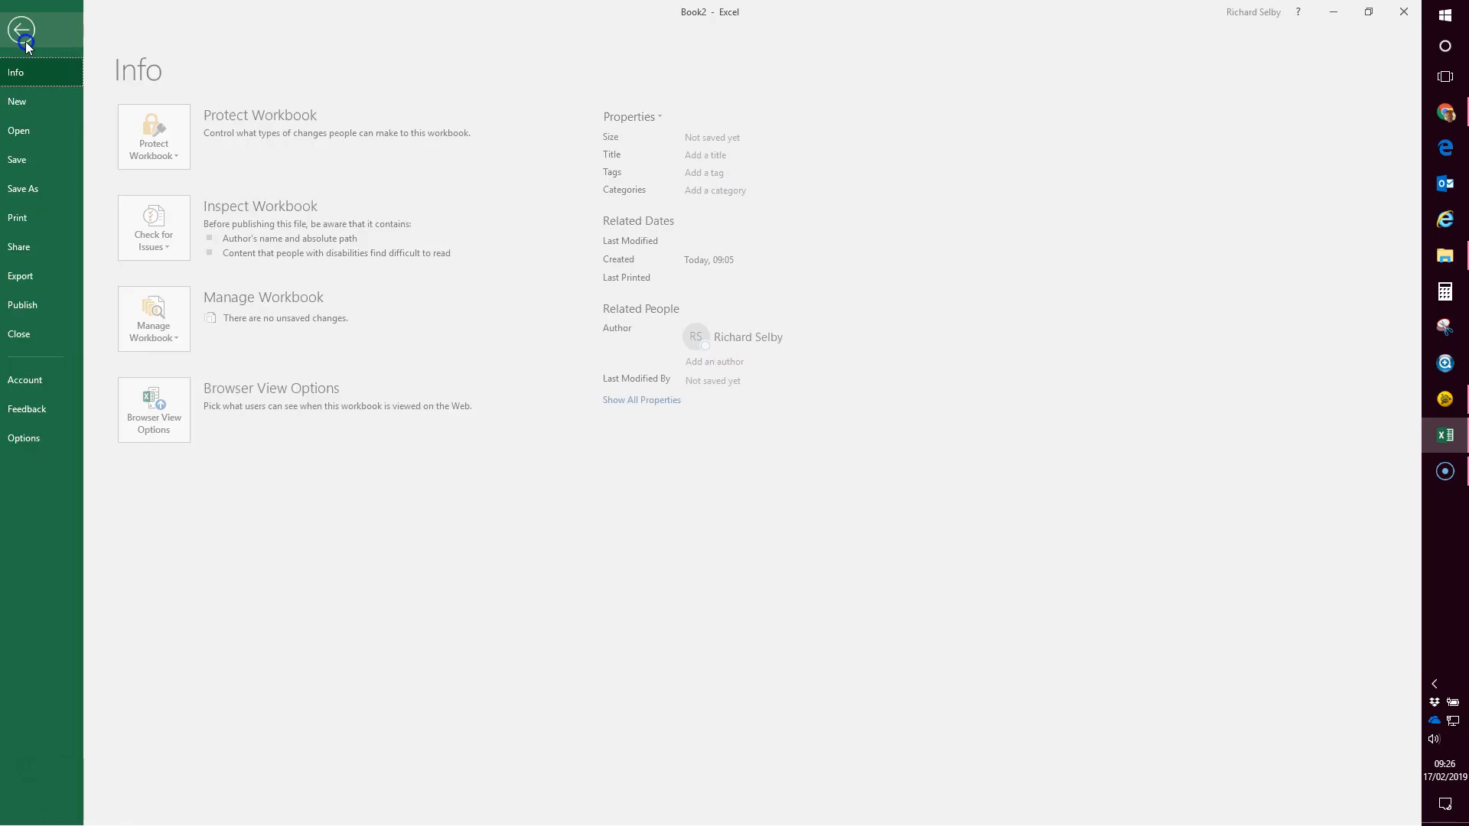
click(40, 104)
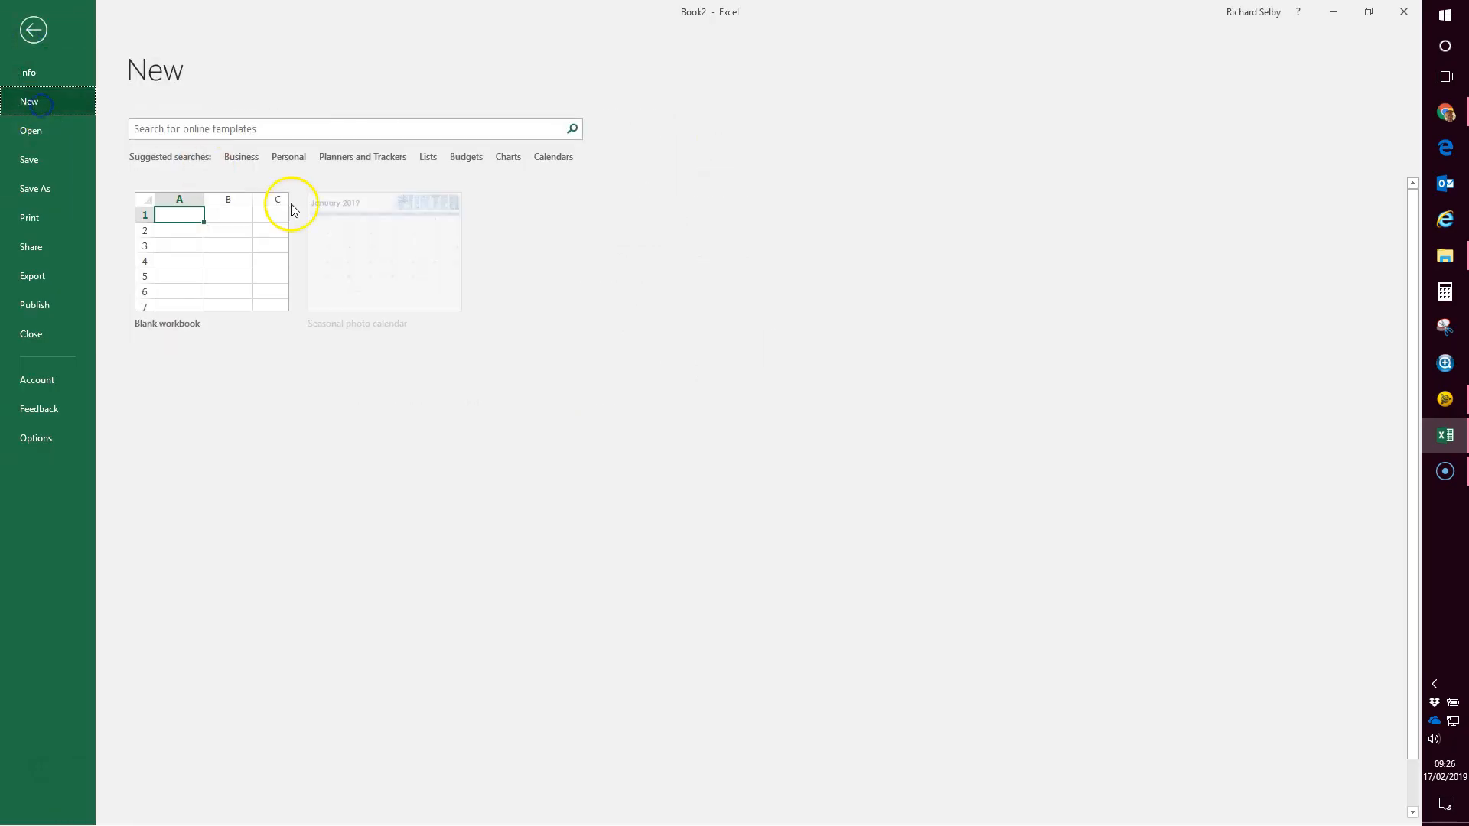
click(253, 257)
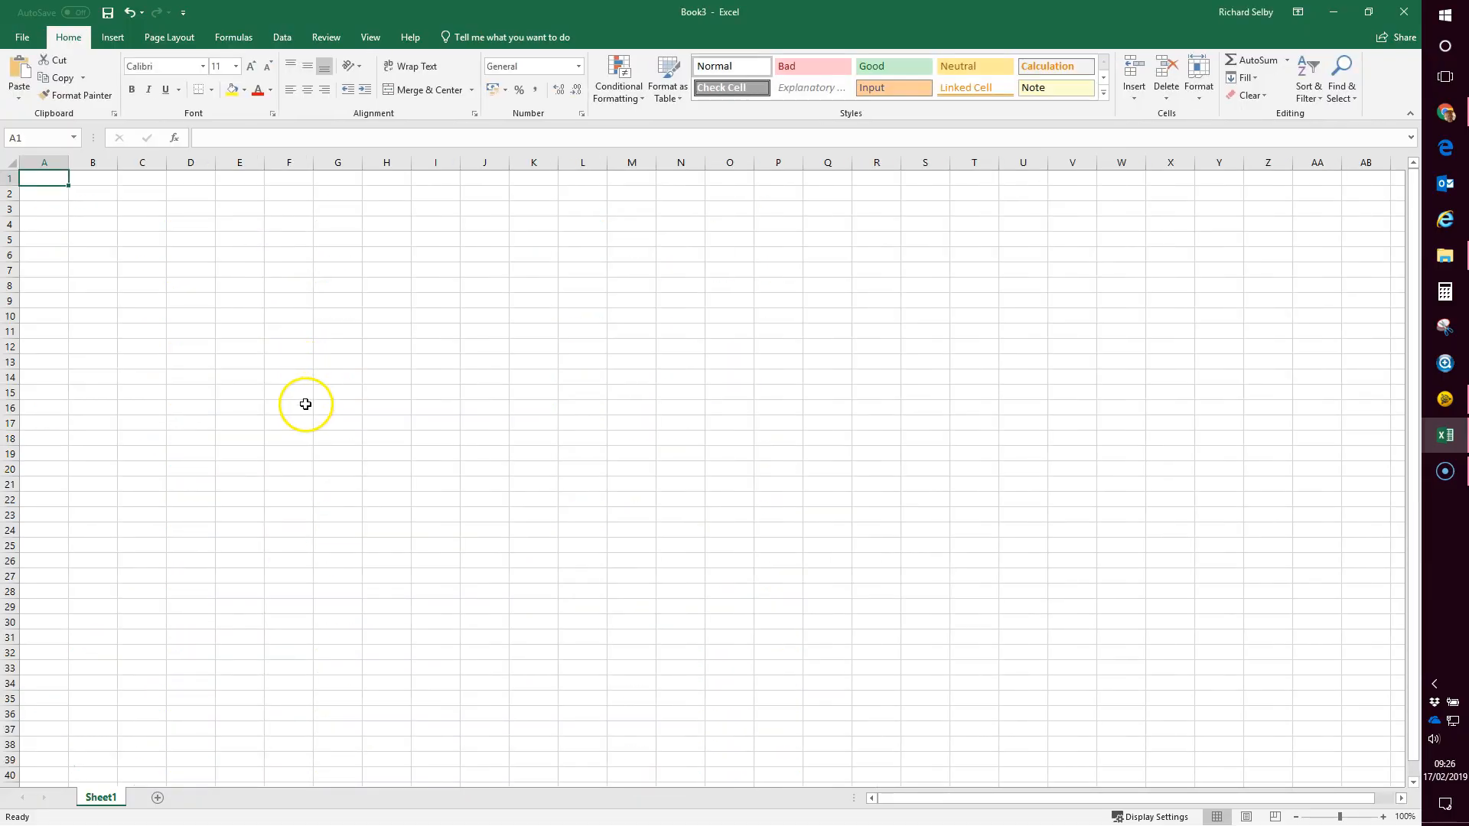
Switch back to Trimble Business Center and accept the adjusted level run to import its points.
click(1445, 399)
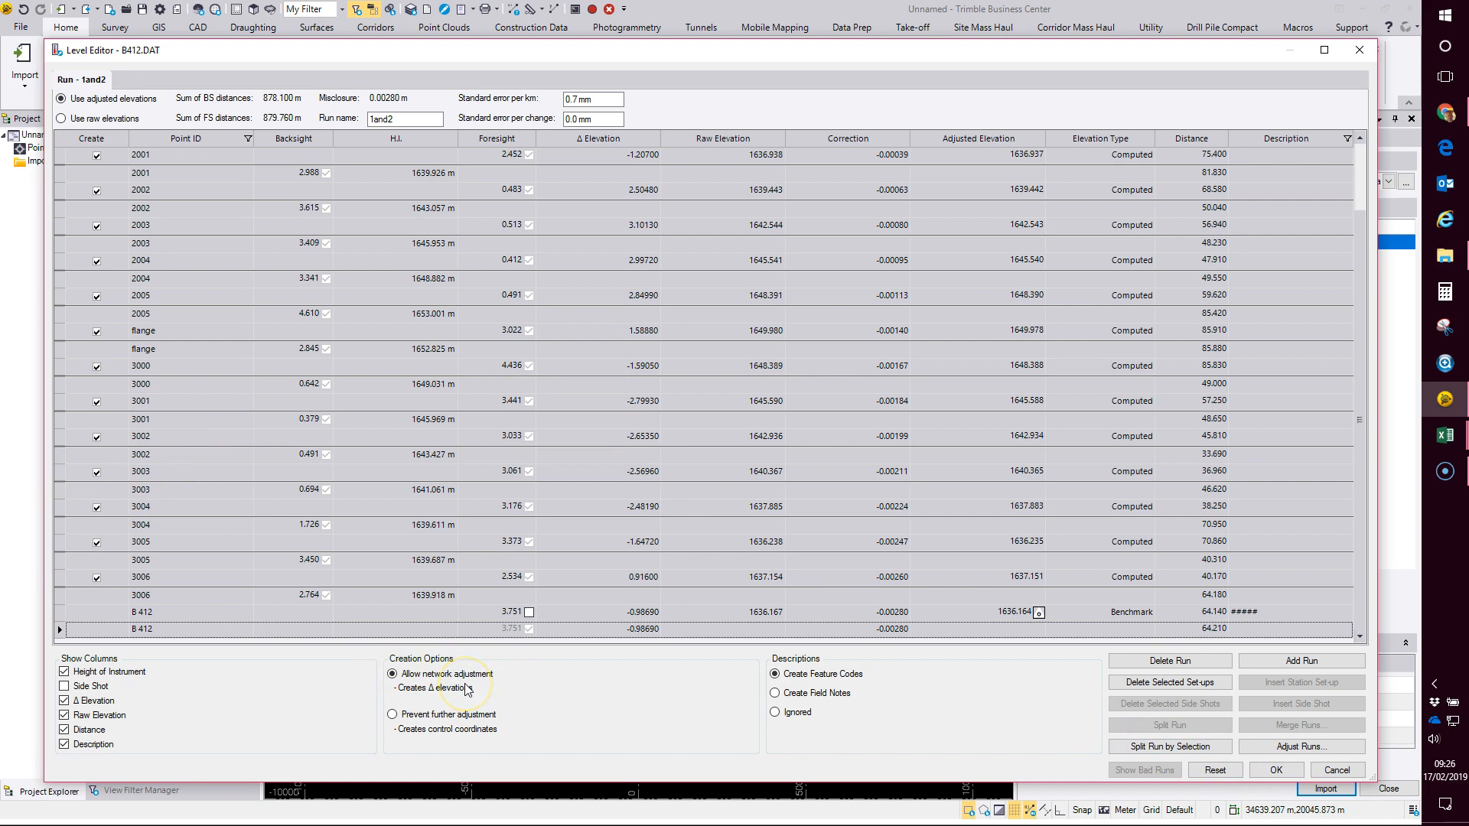
click(1283, 774)
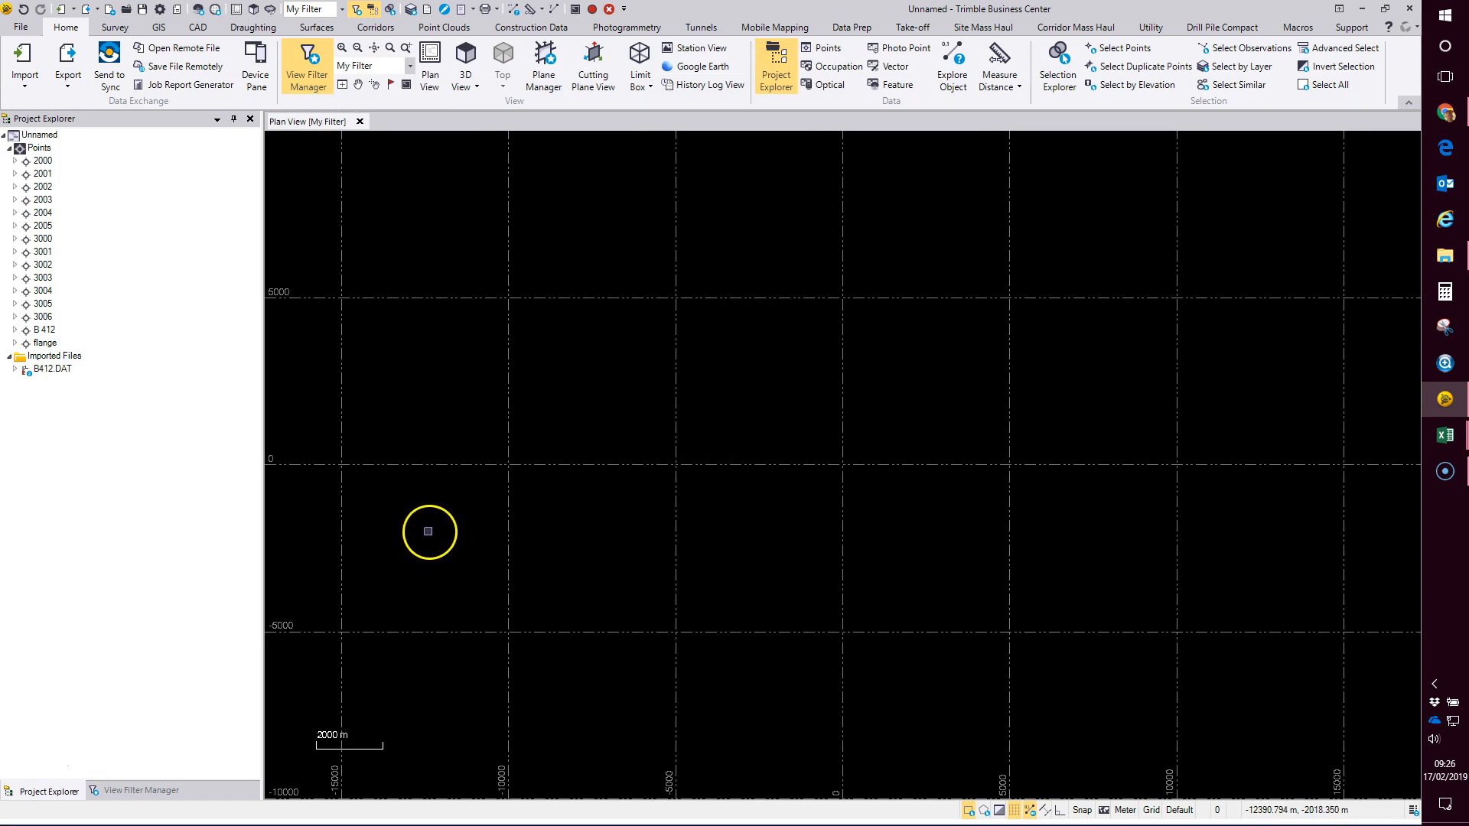
Create a new custom export format definition named Level Survey Data.
click(55, 61)
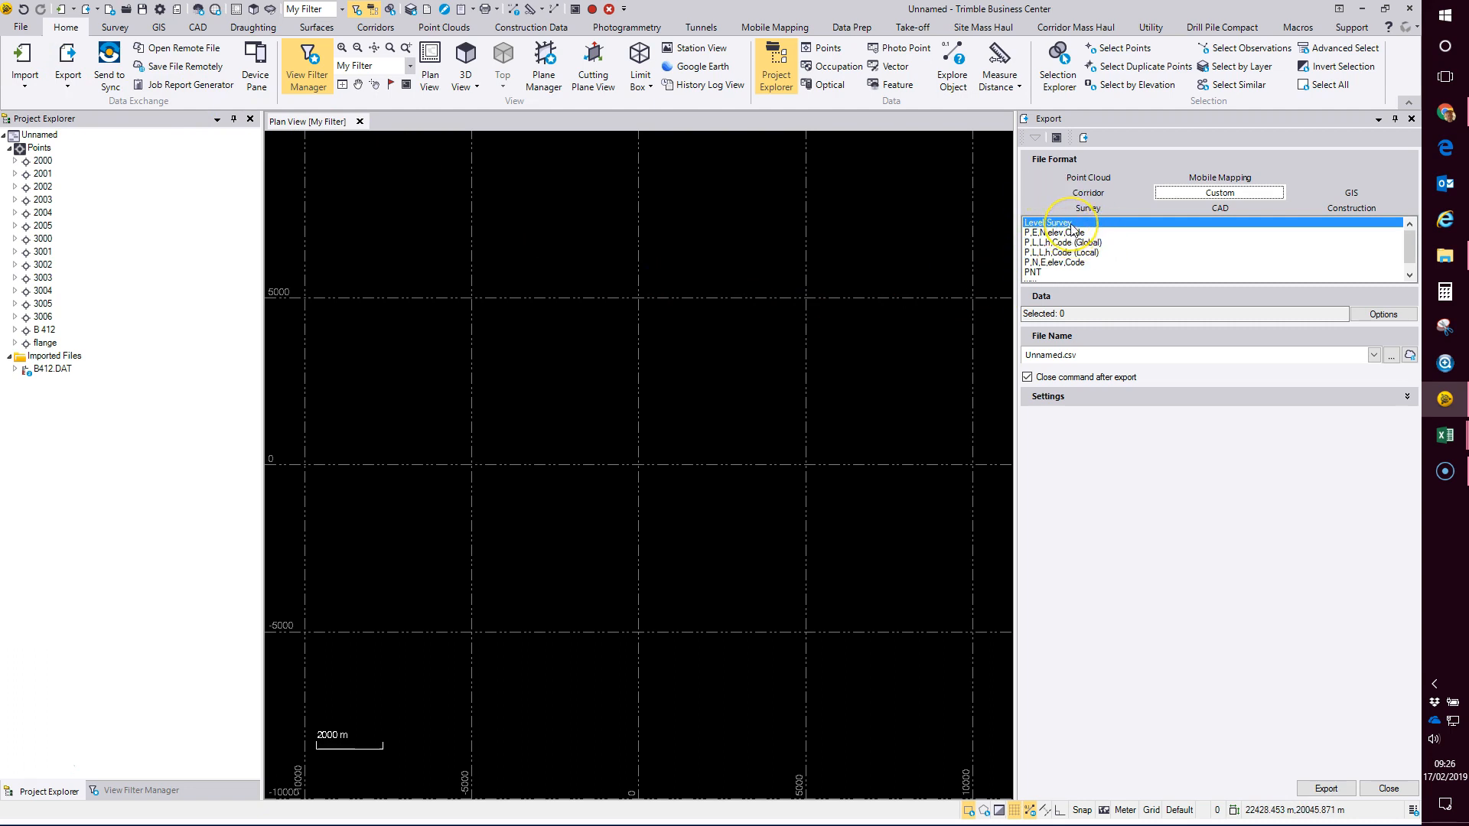
click(1084, 139)
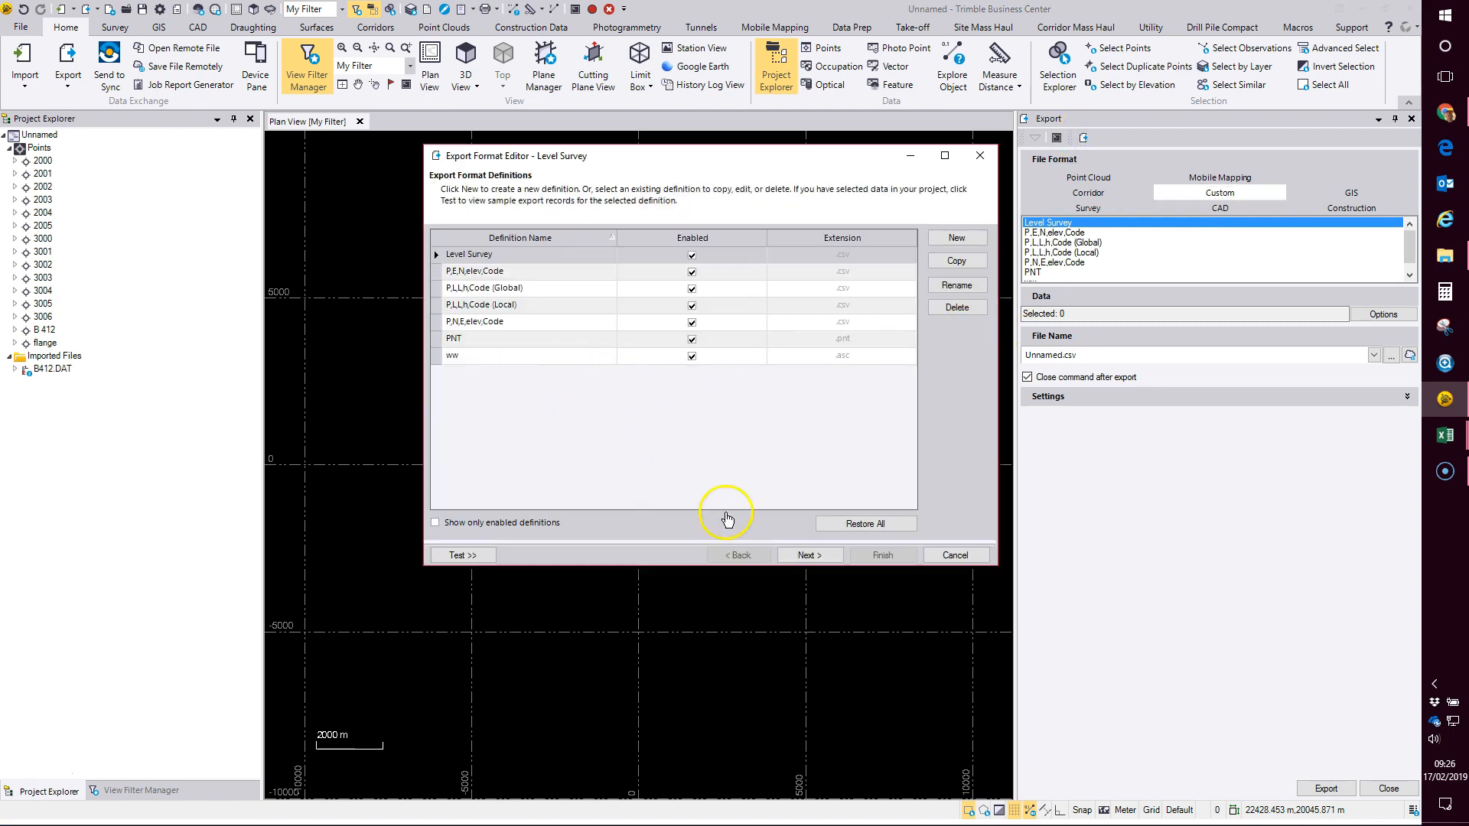
click(958, 238)
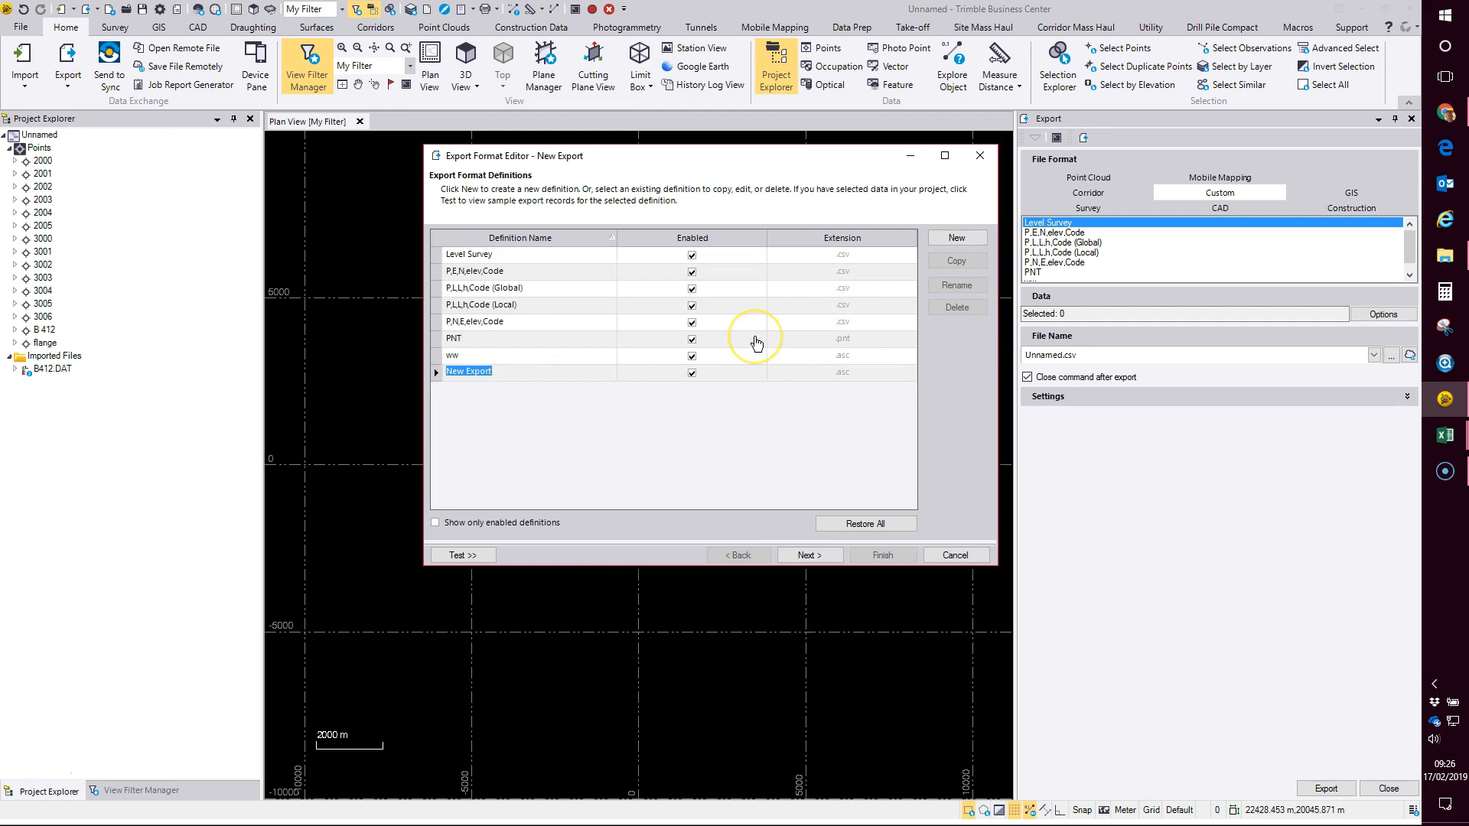
text(Level Survey Data)
Include a header in the comma-delimited Level Survey Data format and edit its default file extension.
click(809, 554)
click(518, 250)
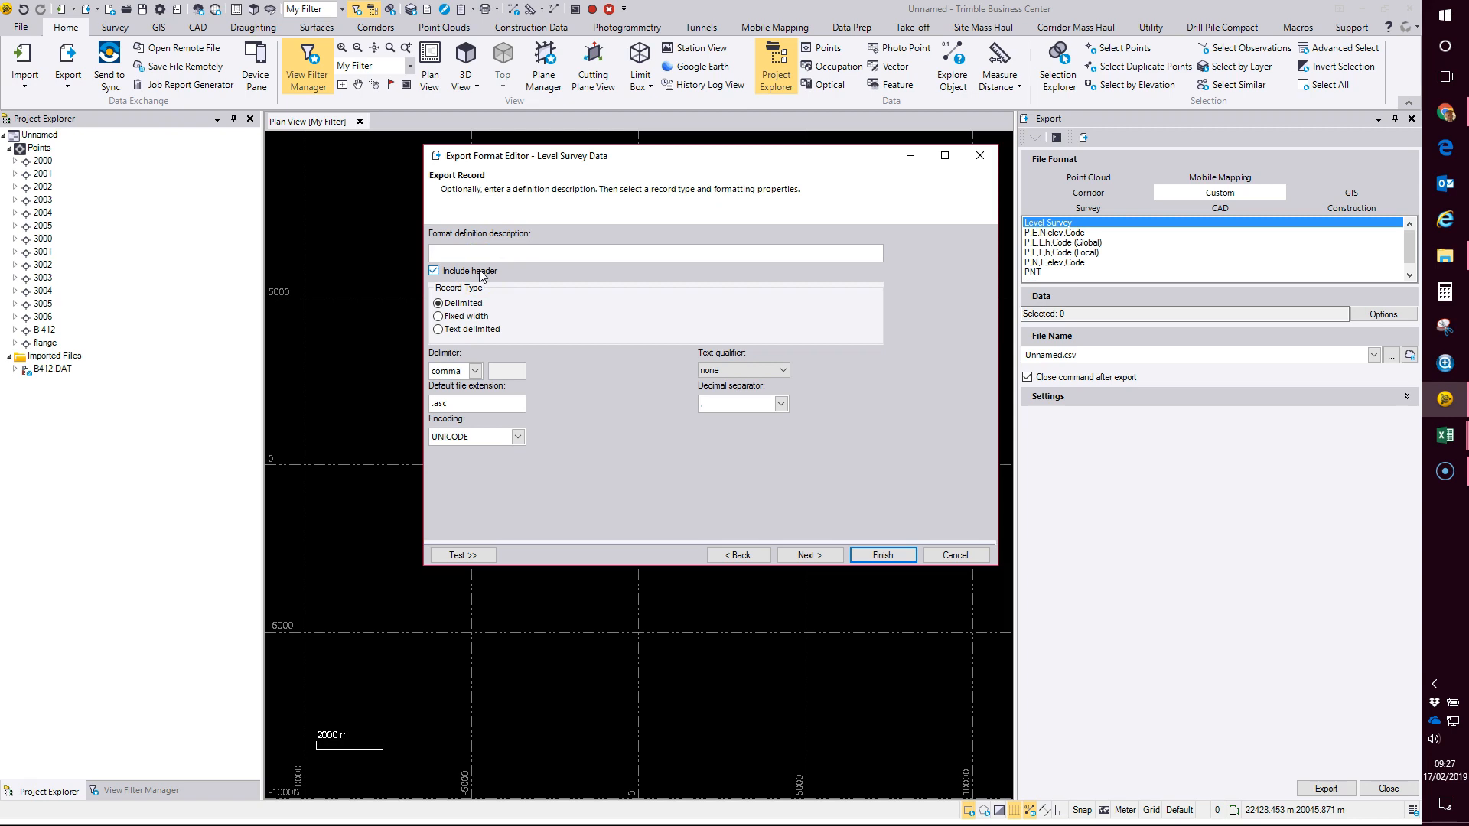
click(465, 402)
click(830, 565)
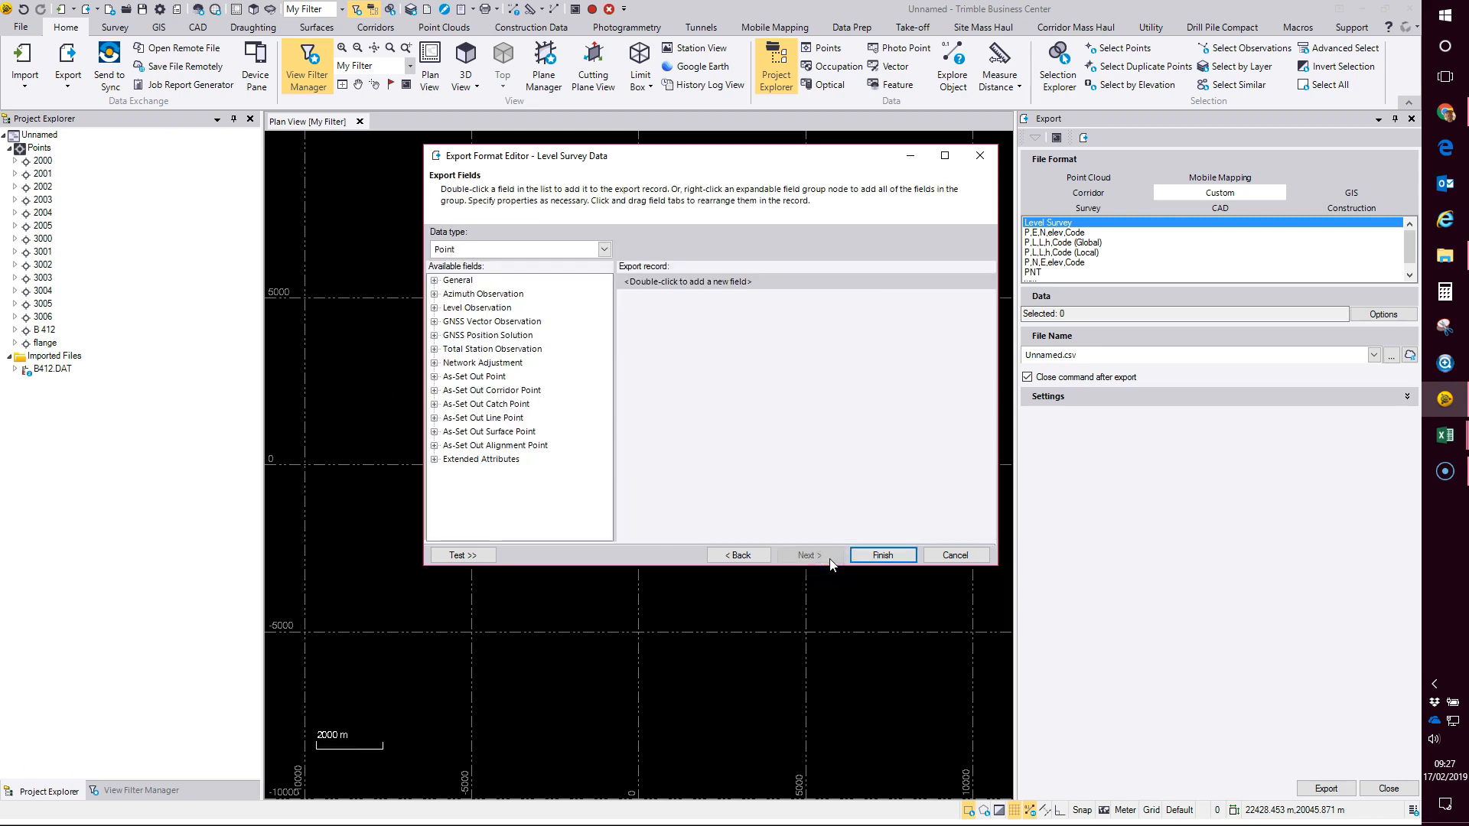
Add every Level Observation field, in order from From Point ID to V. Precision, to the export record.
click(434, 308)
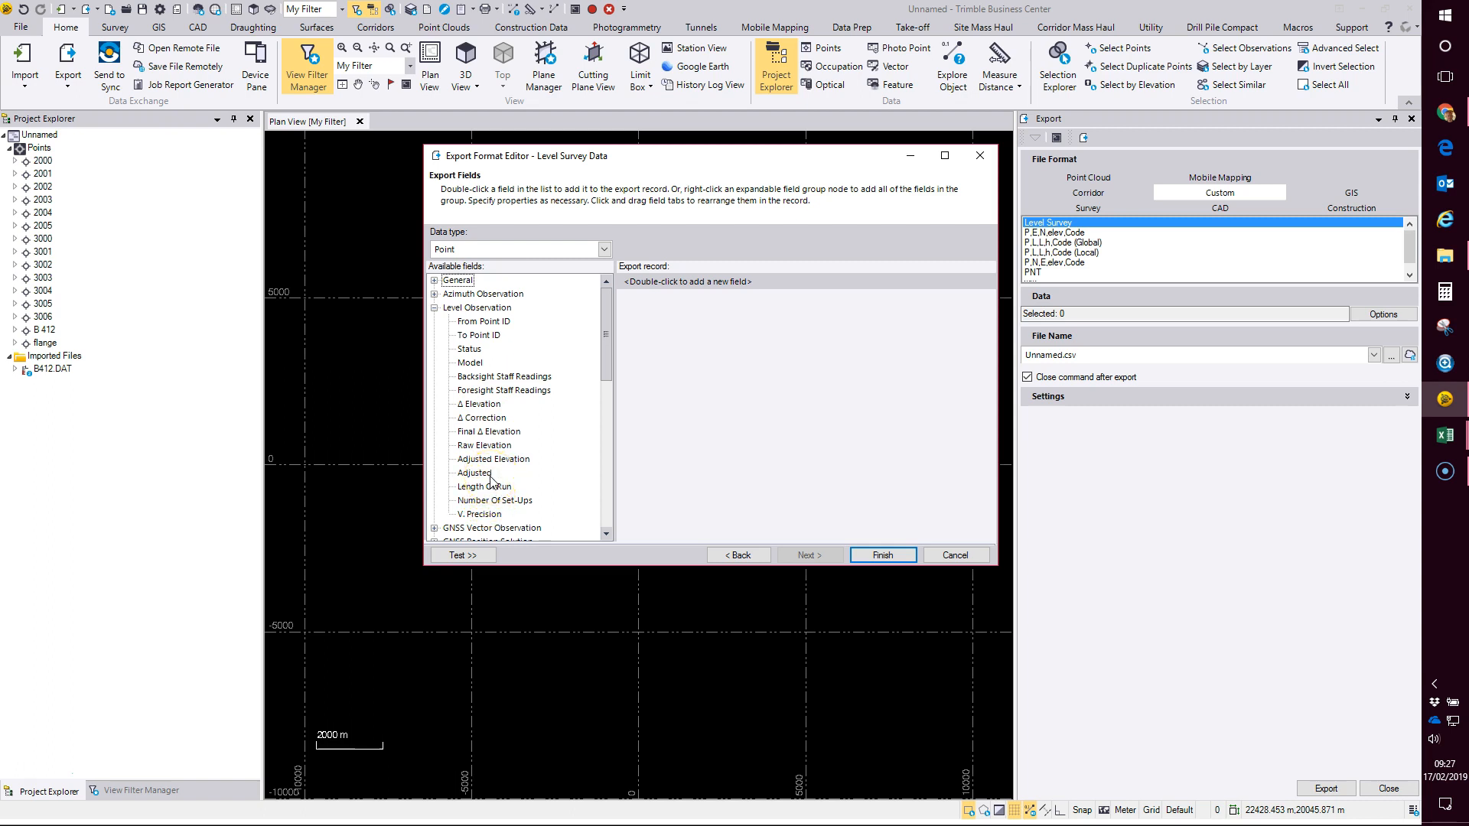
double_click(482, 321)
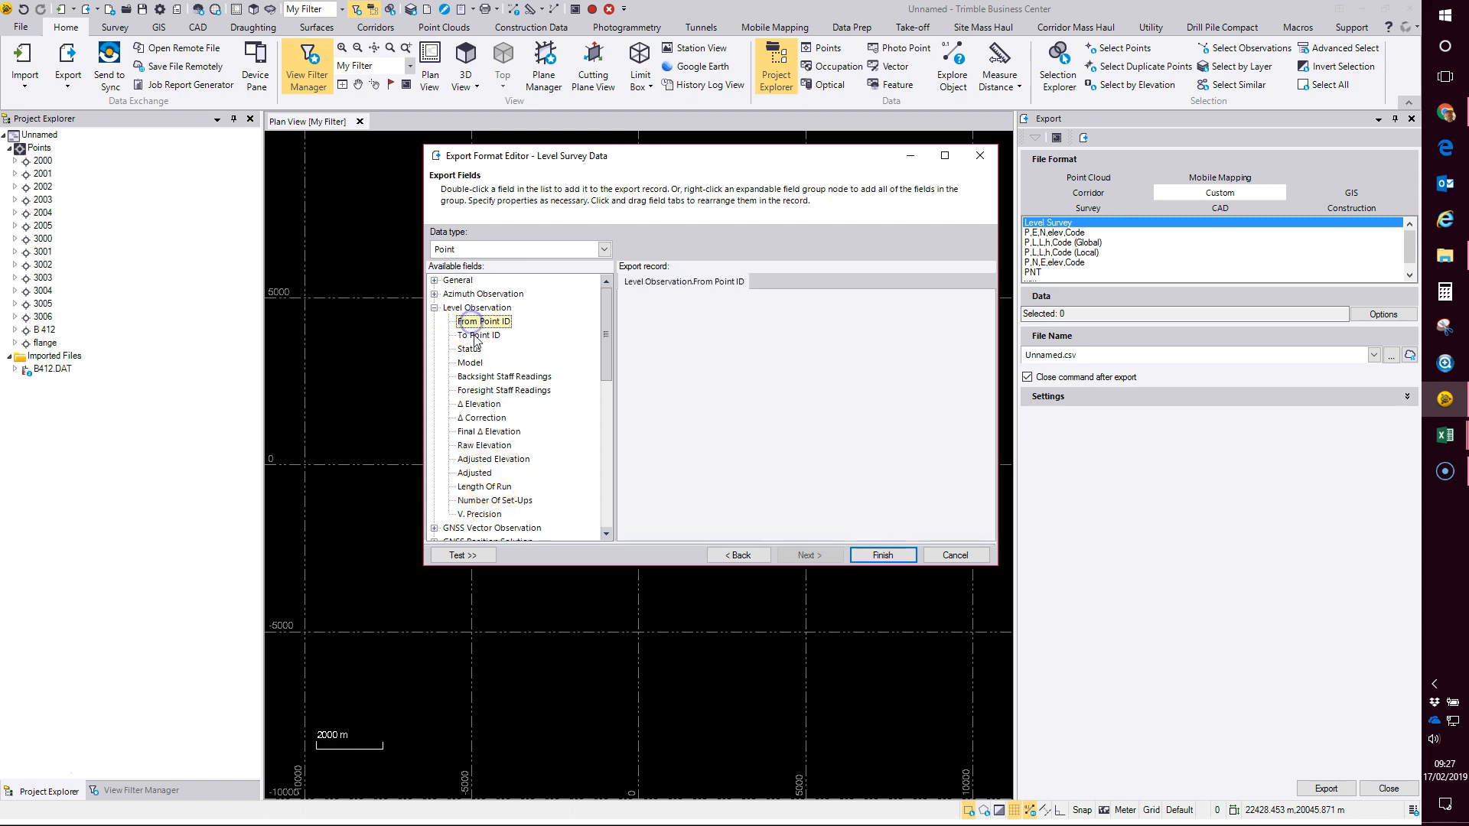
double_click(476, 336)
double_click(470, 349)
double_click(469, 362)
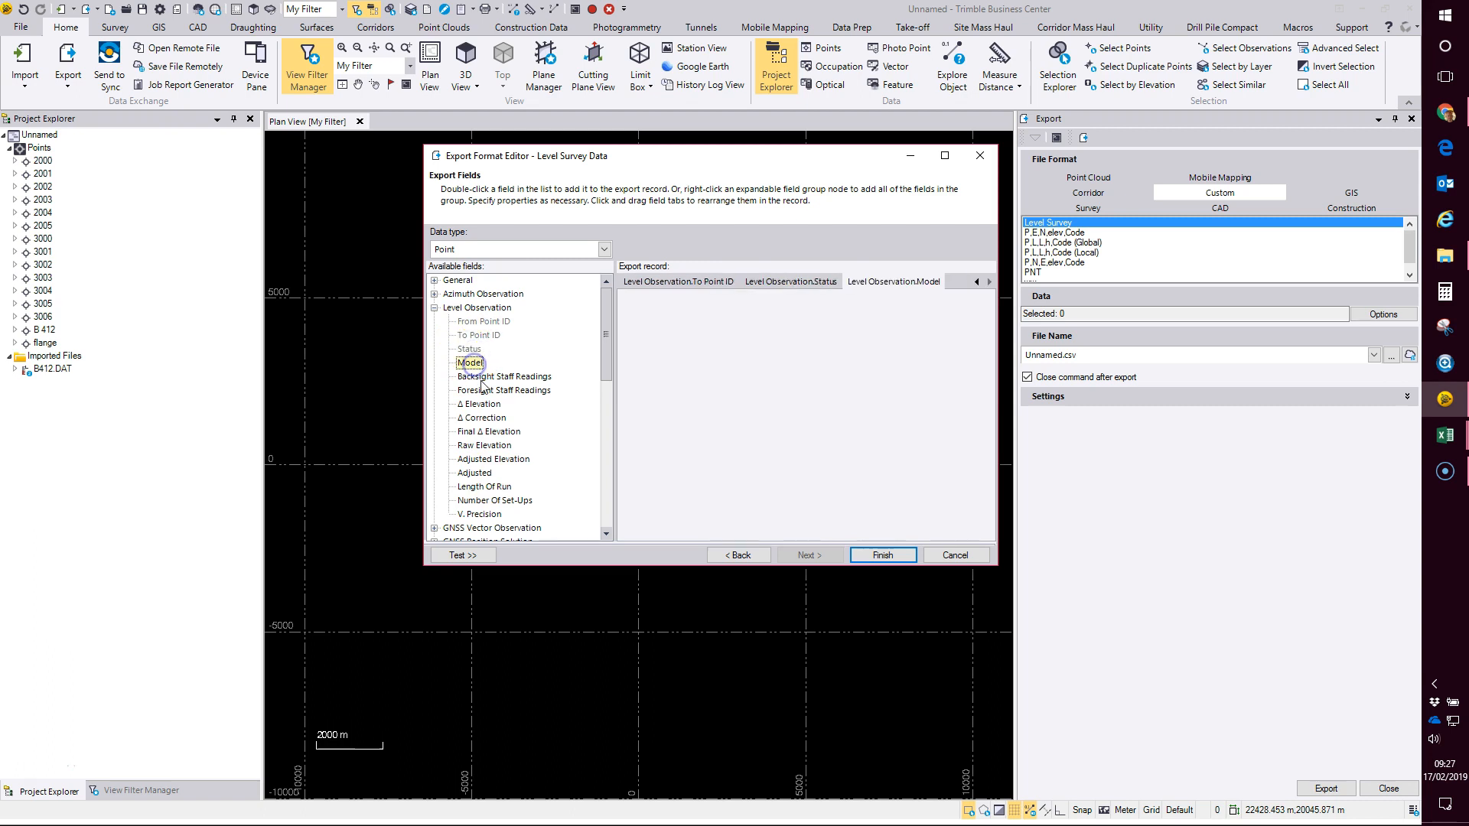
double_click(482, 377)
double_click(482, 391)
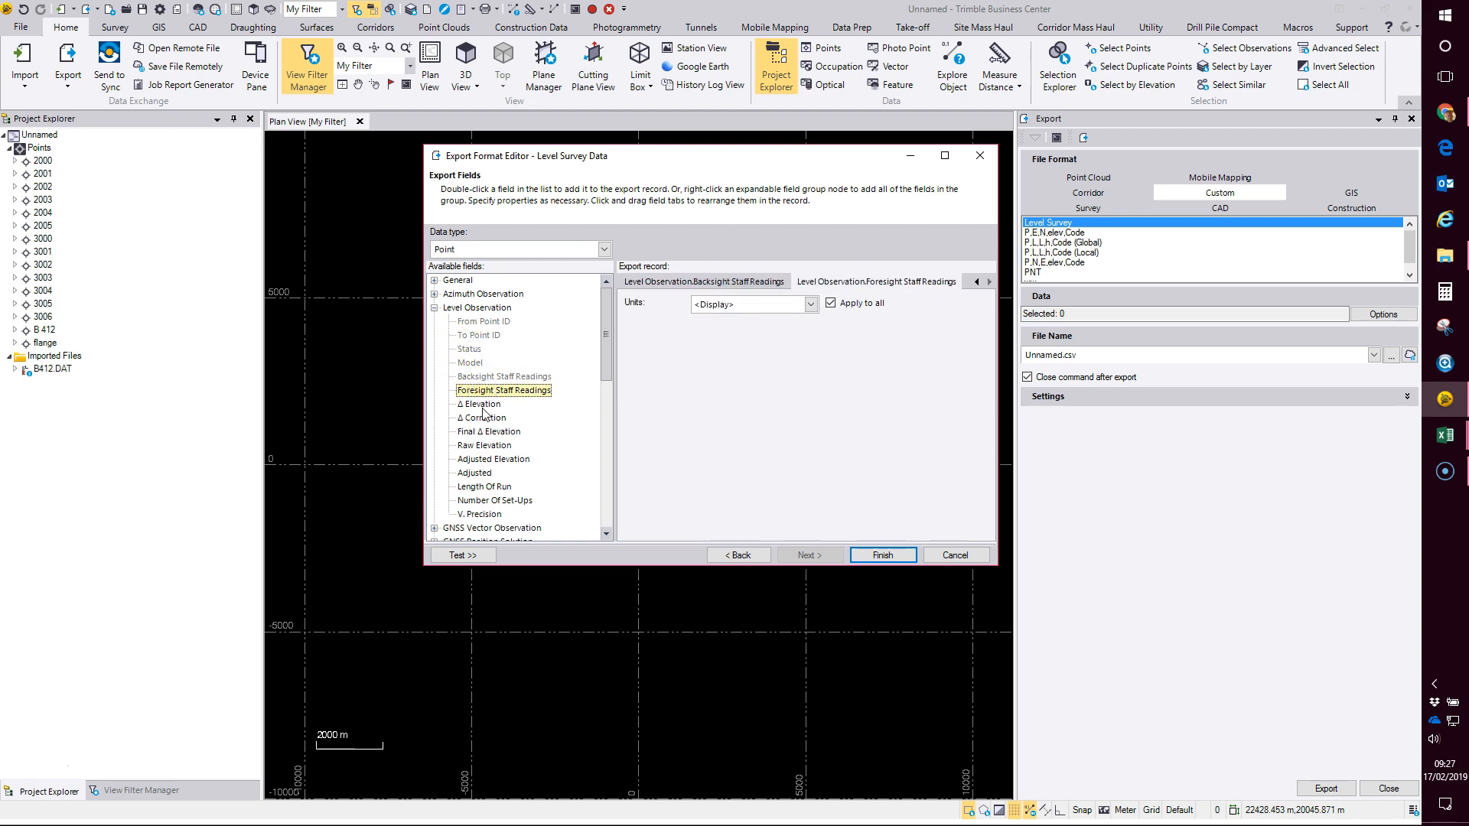
double_click(483, 404)
double_click(485, 417)
double_click(489, 432)
double_click(489, 446)
double_click(493, 459)
double_click(489, 473)
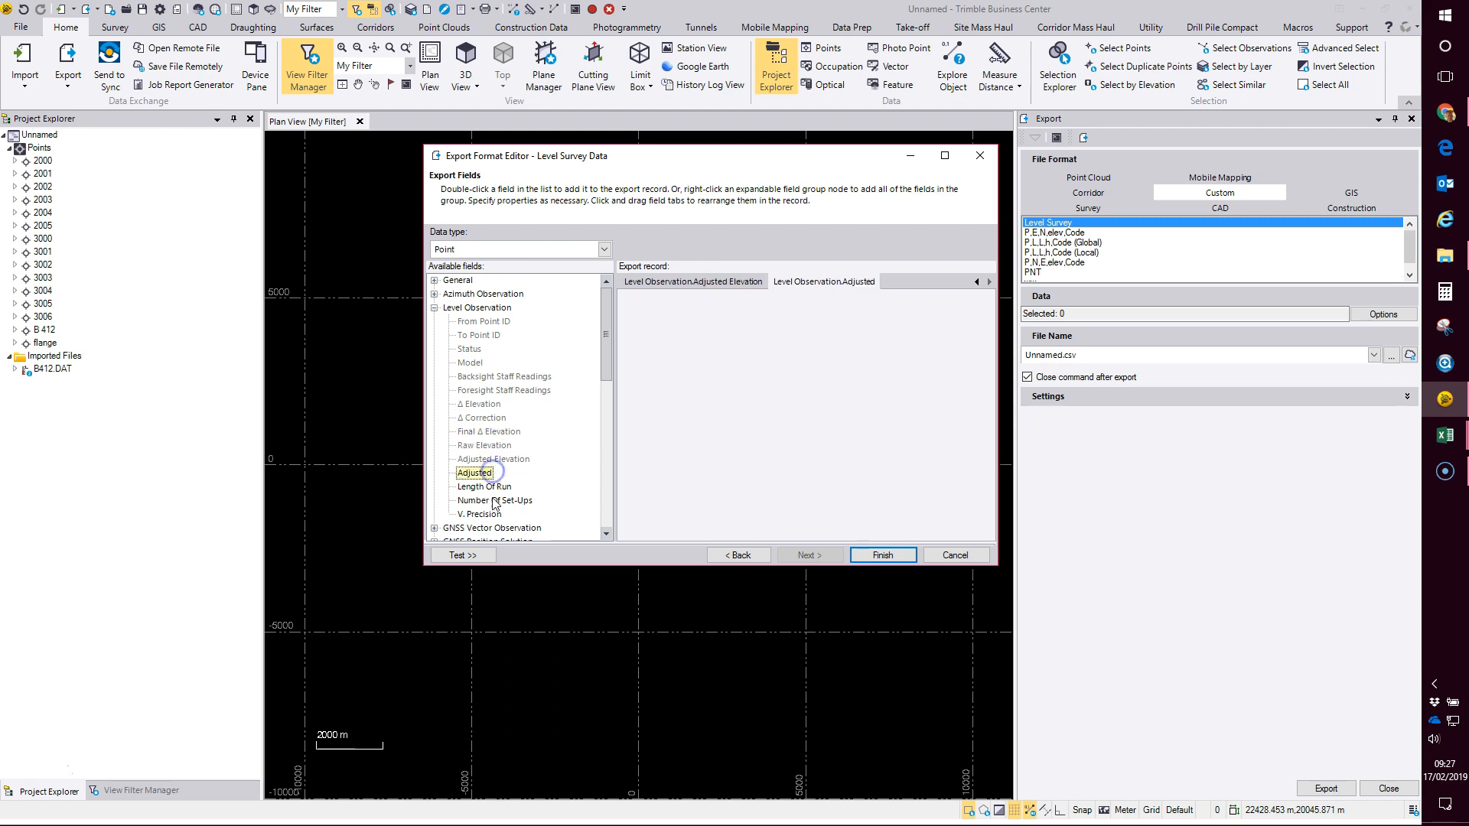
double_click(485, 487)
double_click(494, 501)
double_click(494, 515)
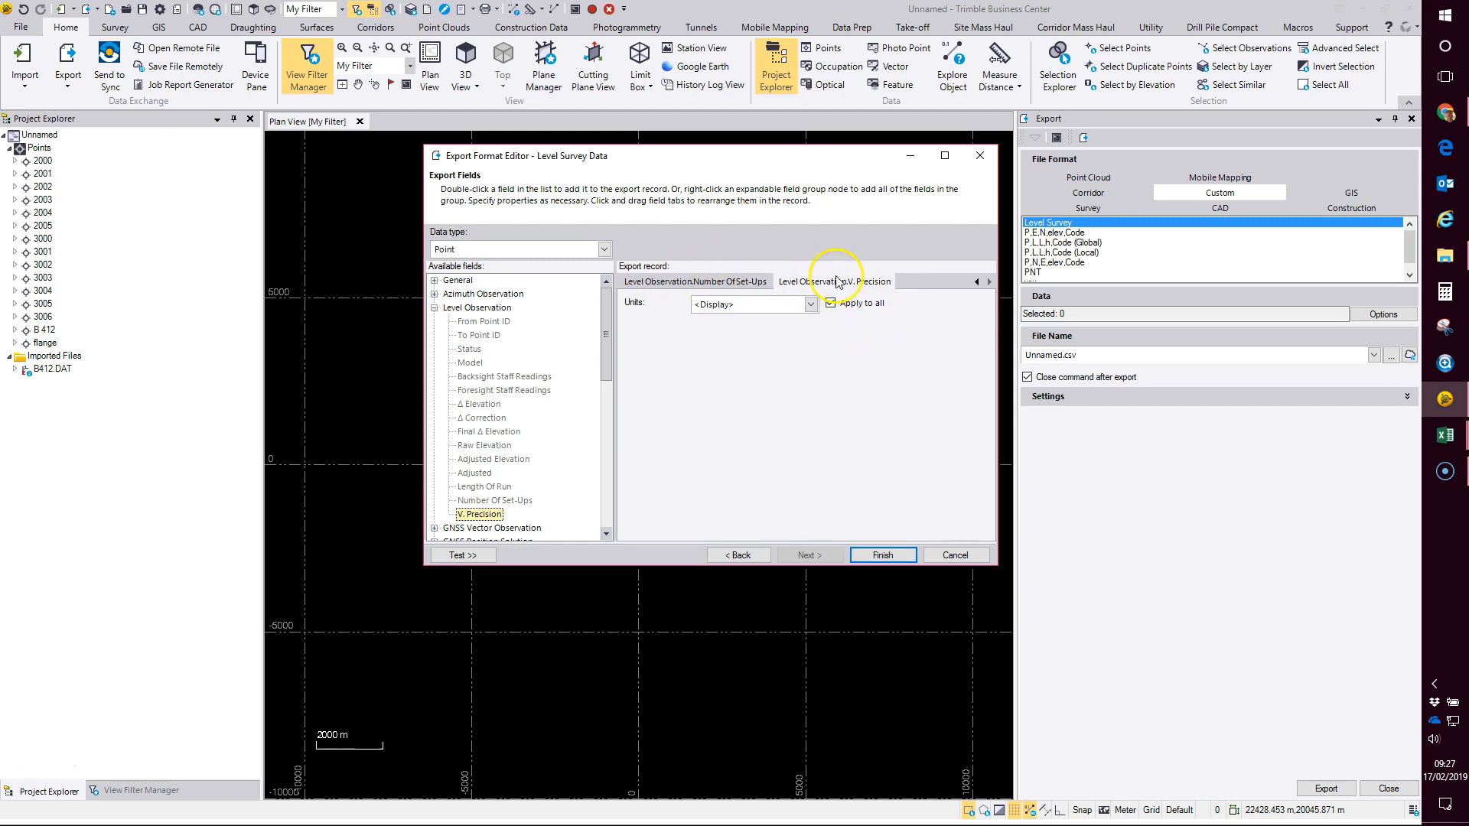
Review the field order at the start of the export record and select the To Point ID field.
click(976, 282)
click(977, 281)
click(977, 282)
click(976, 281)
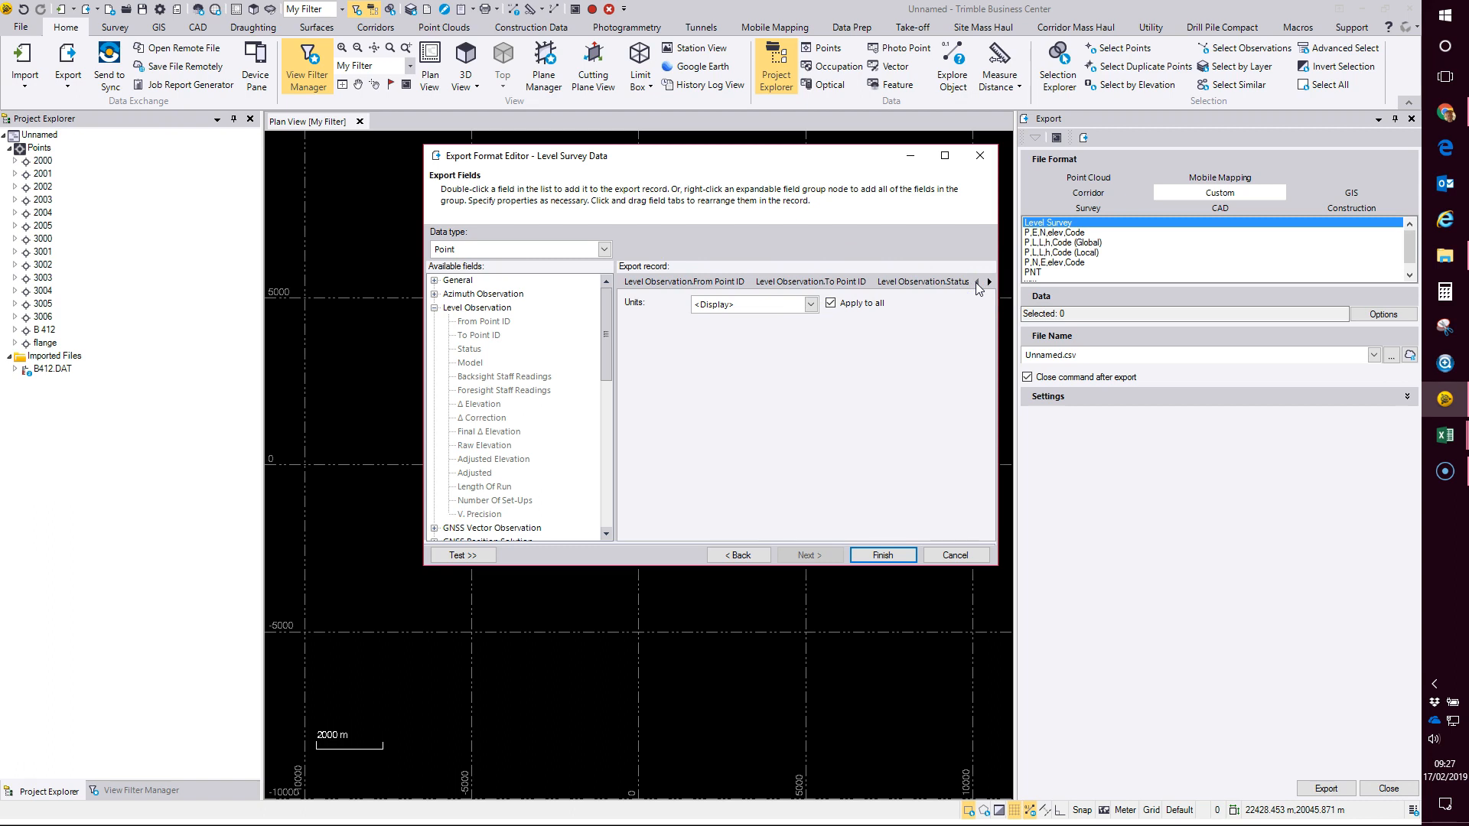
mouse_move(793, 283)
mouse_down()
mouse_move(981, 285)
mouse_move(796, 288)
mouse_up()
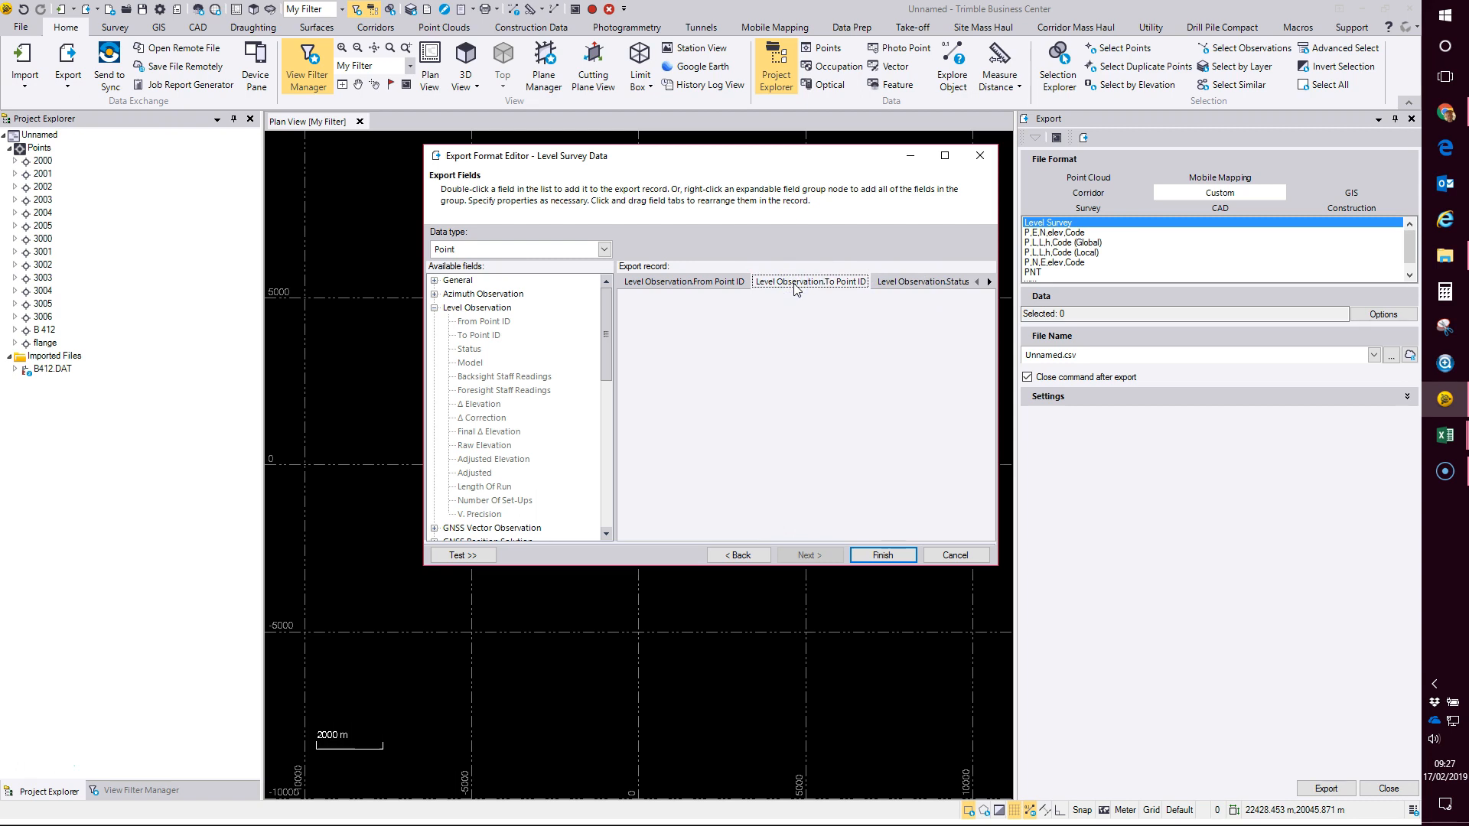
Finish the custom format definition and select all points for export in the Level Survey Data format.
click(901, 559)
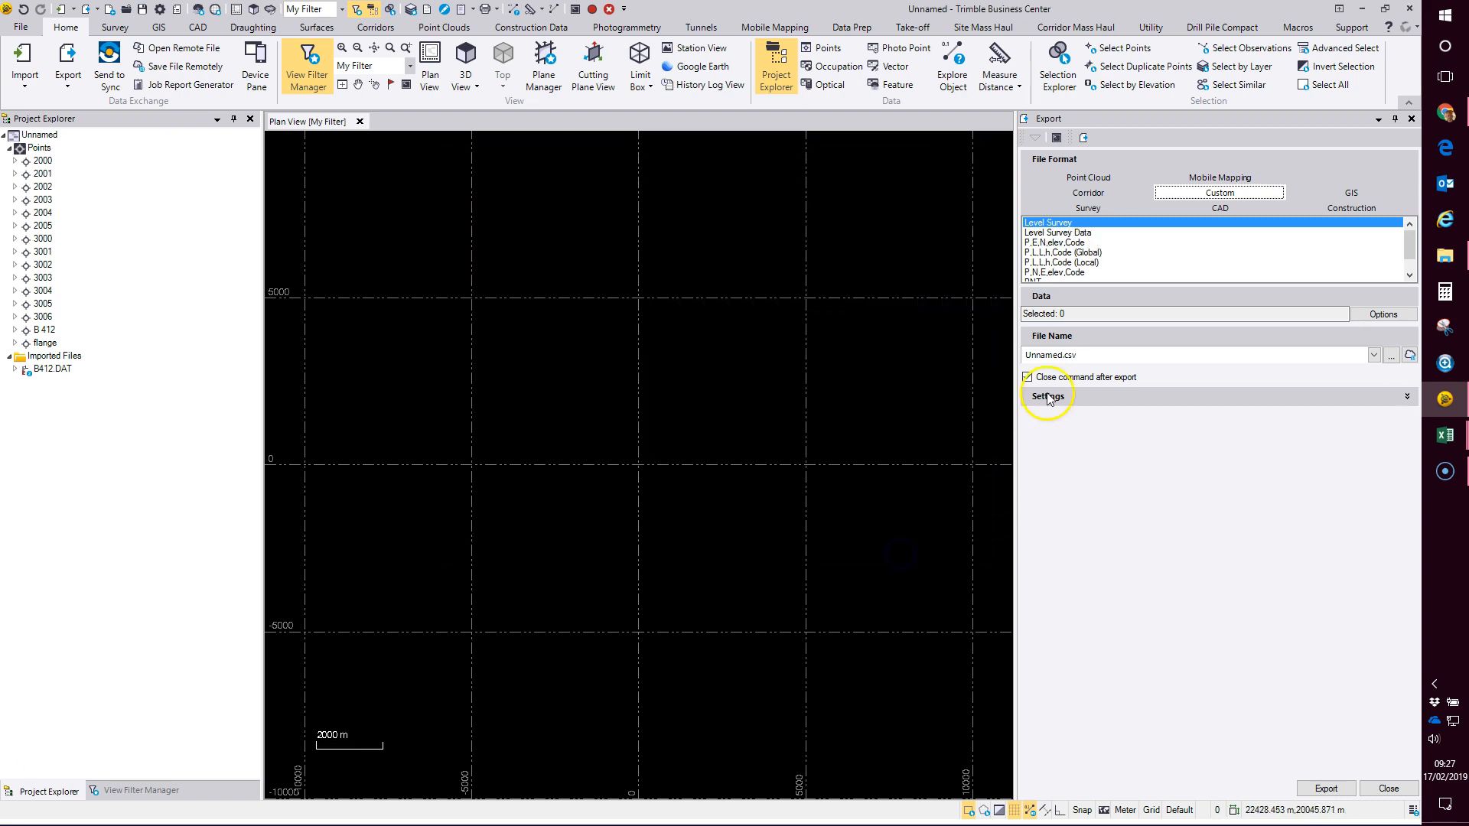
click(1081, 235)
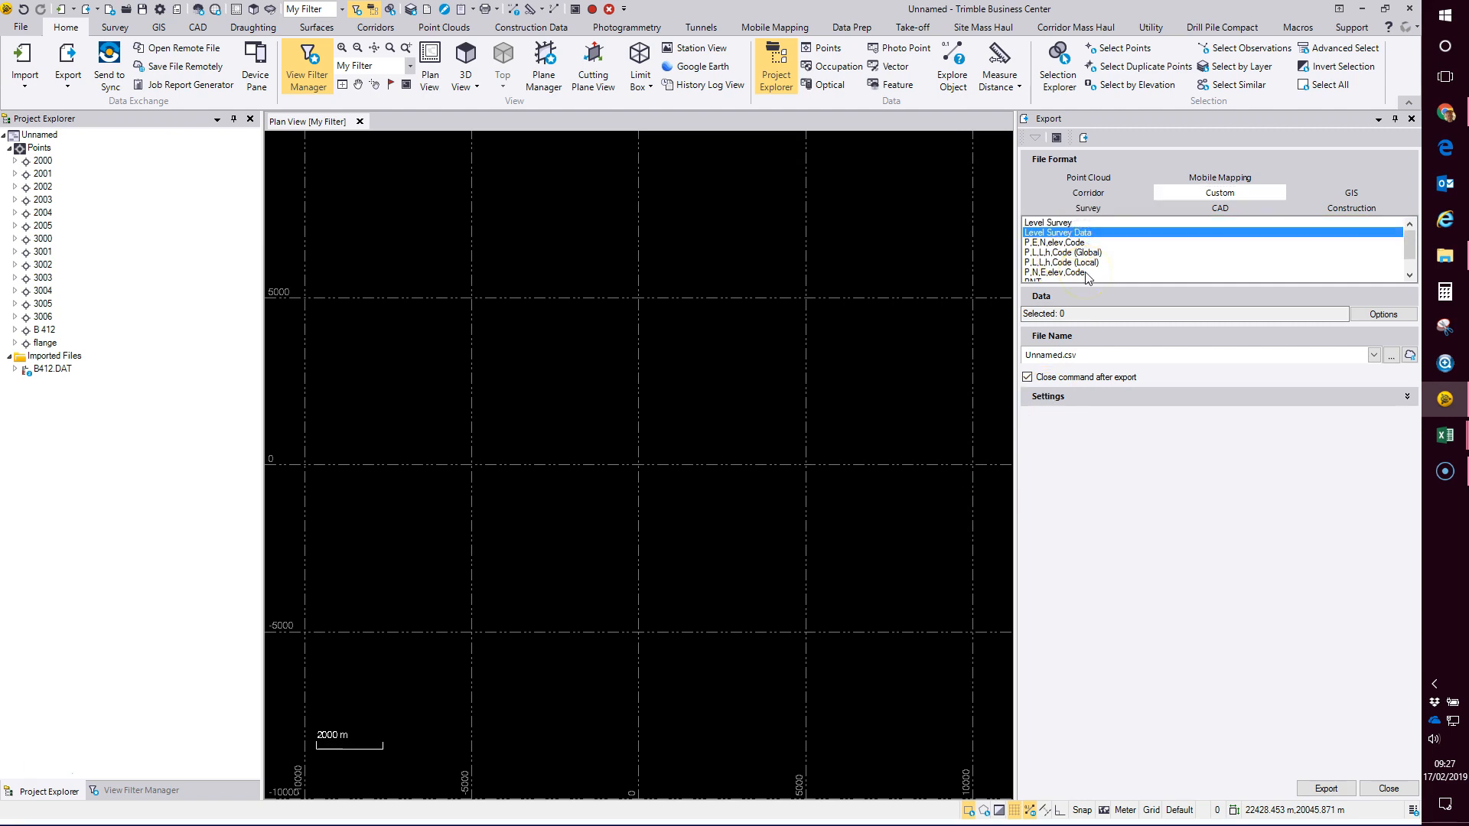
click(1382, 314)
click(1345, 334)
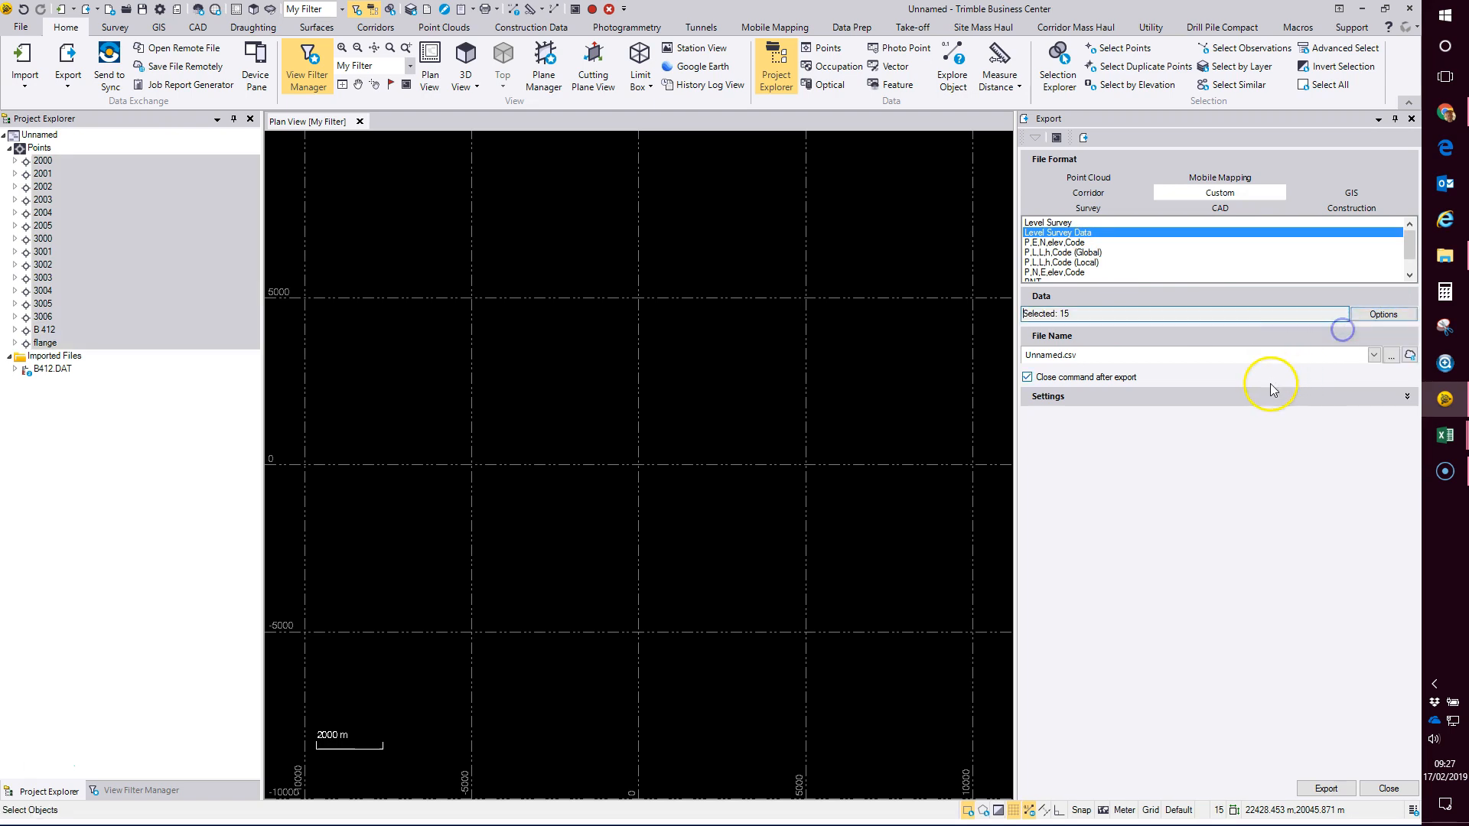
Export the selected data to the desktop's Level Export folder under the file name Level Export Run 1 and 2.
click(1390, 356)
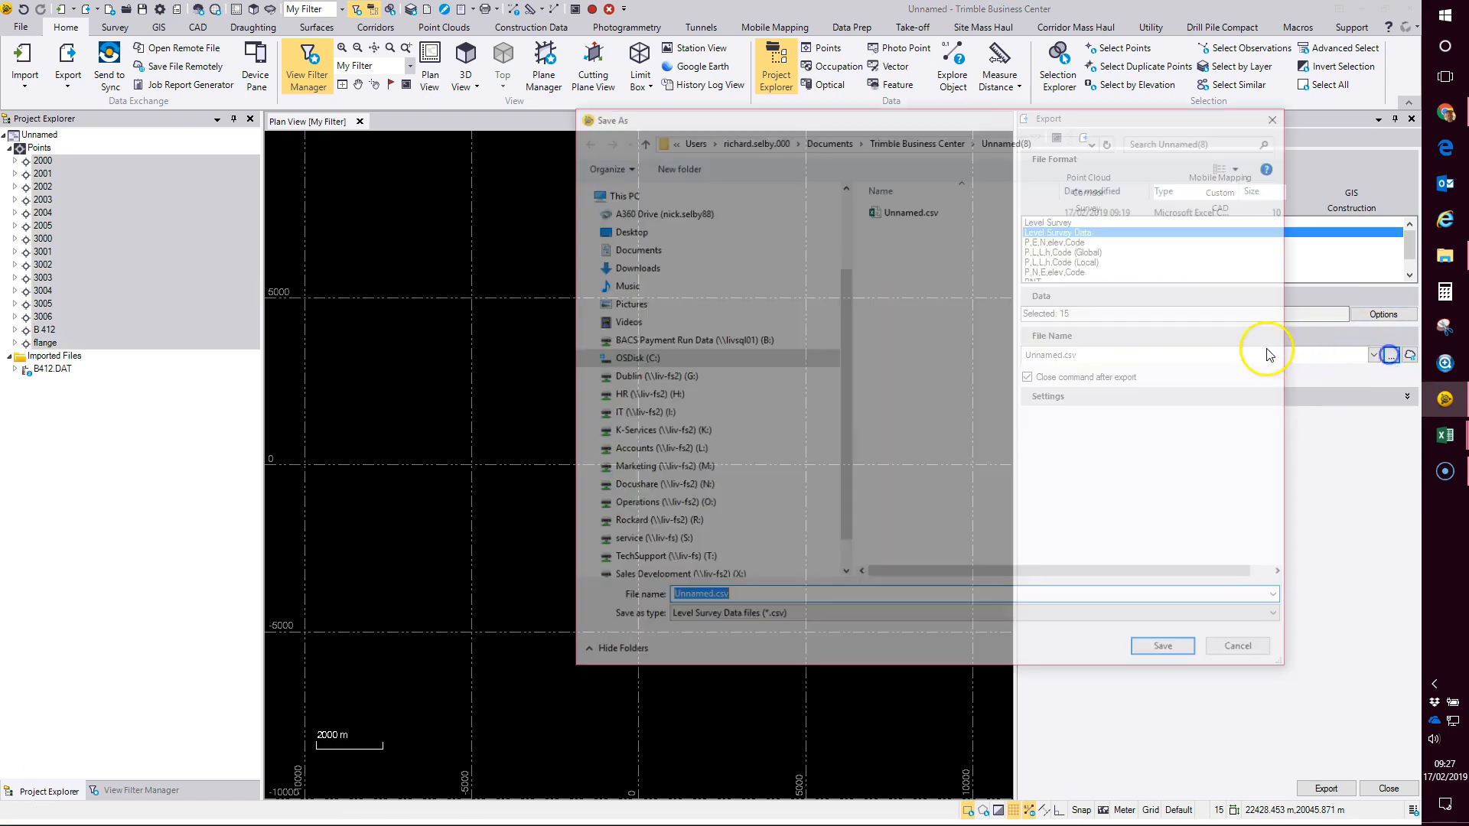
click(663, 230)
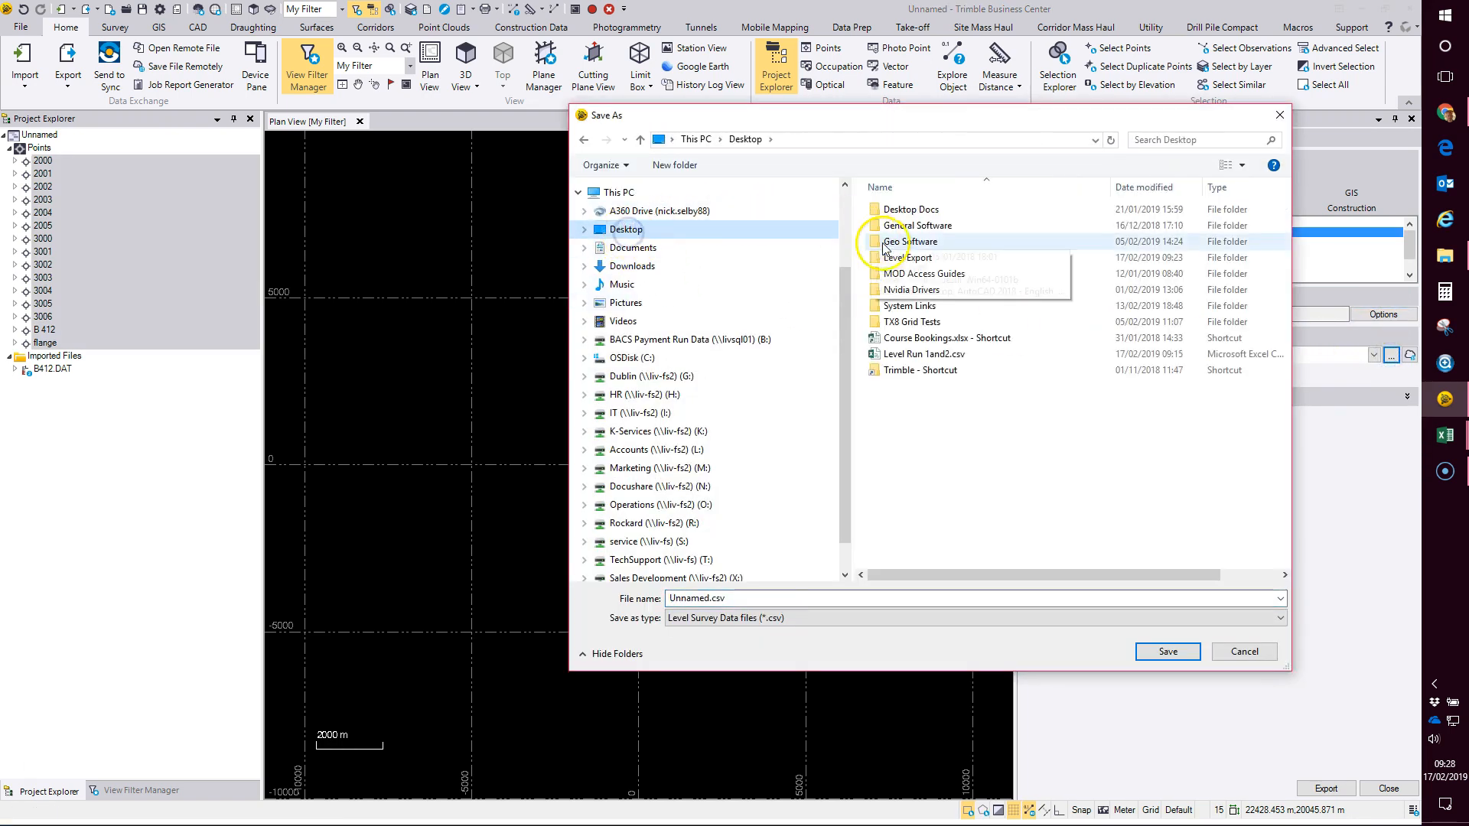
double_click(899, 258)
double_click(746, 599)
text(Level Export Run 1 and 2)
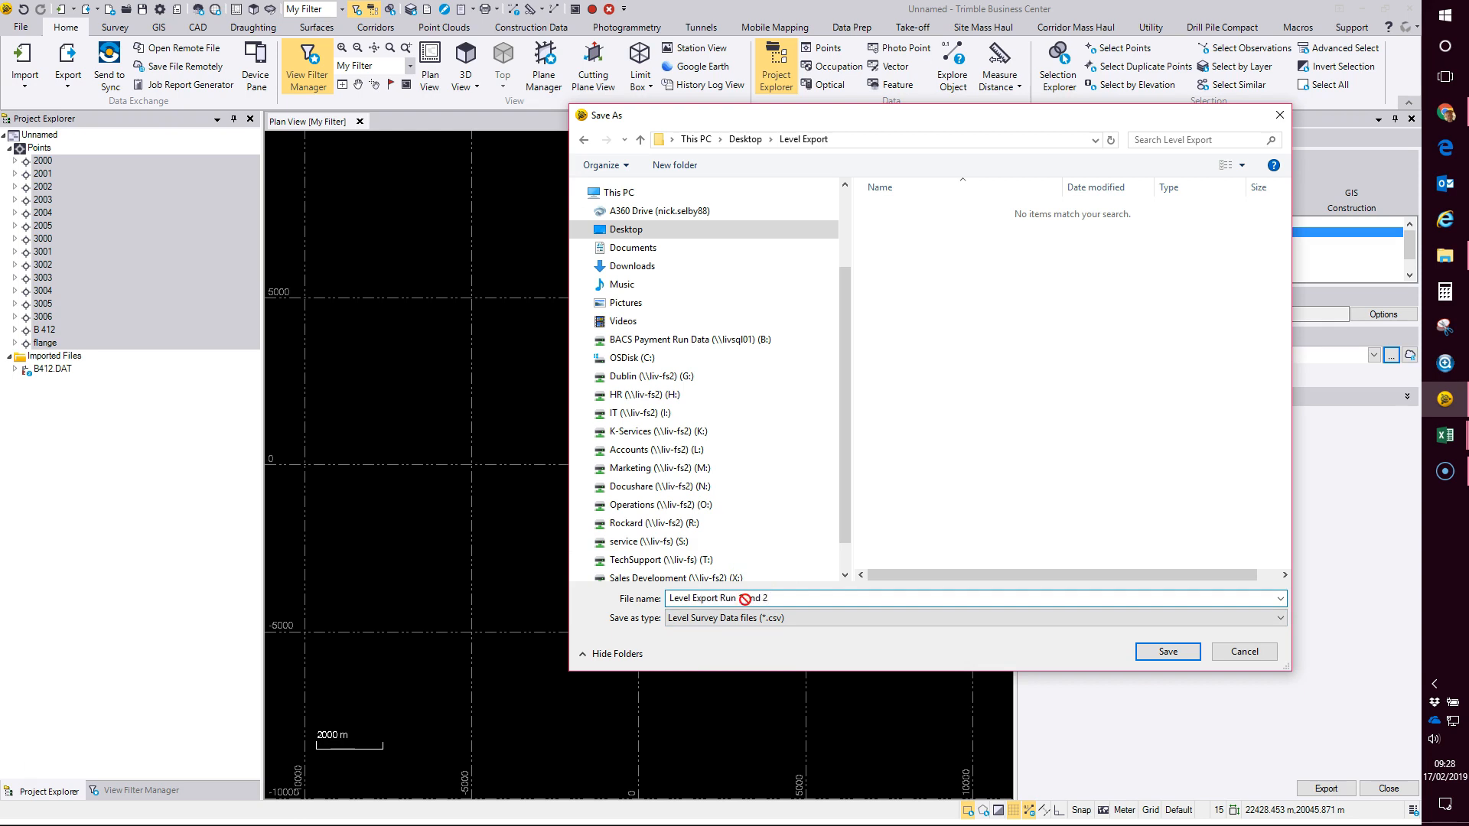
key(Return)
click(1326, 788)
key(Return)
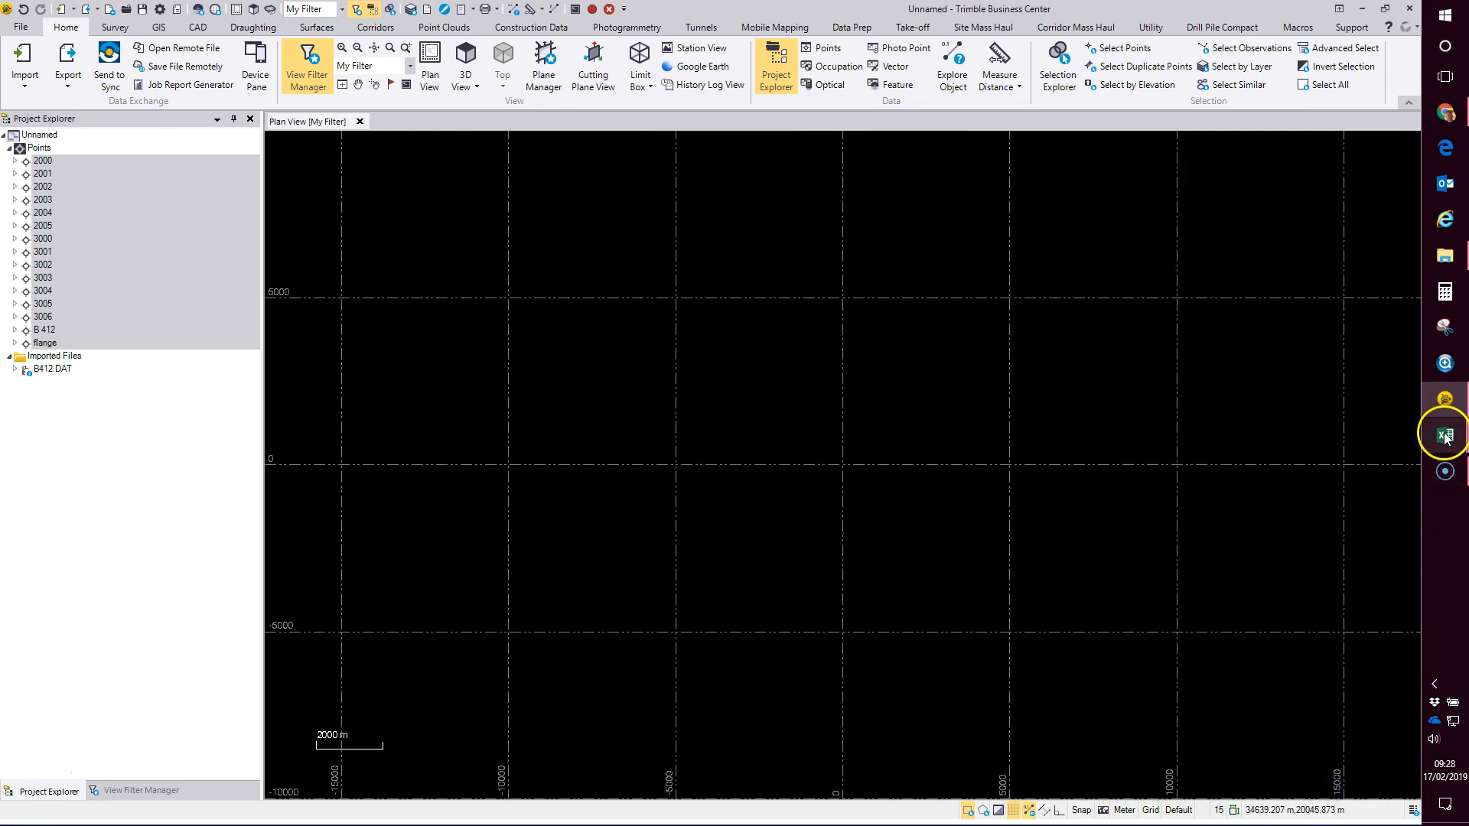
Switch to the blank Excel workbook and open the exported CSV file from the desktop's Level Export folder.
mouse_move(1445, 435)
click(1382, 523)
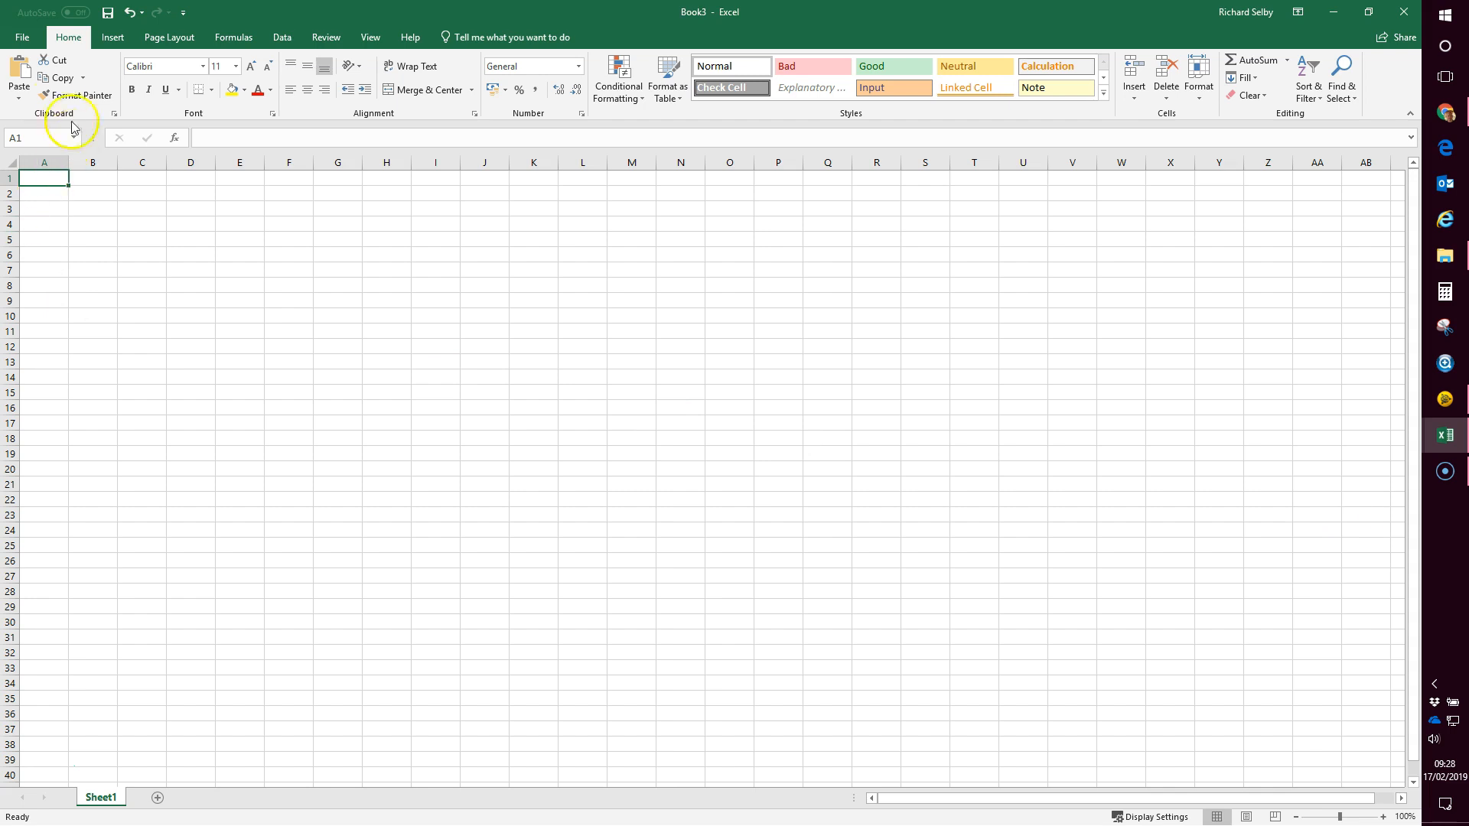
click(21, 39)
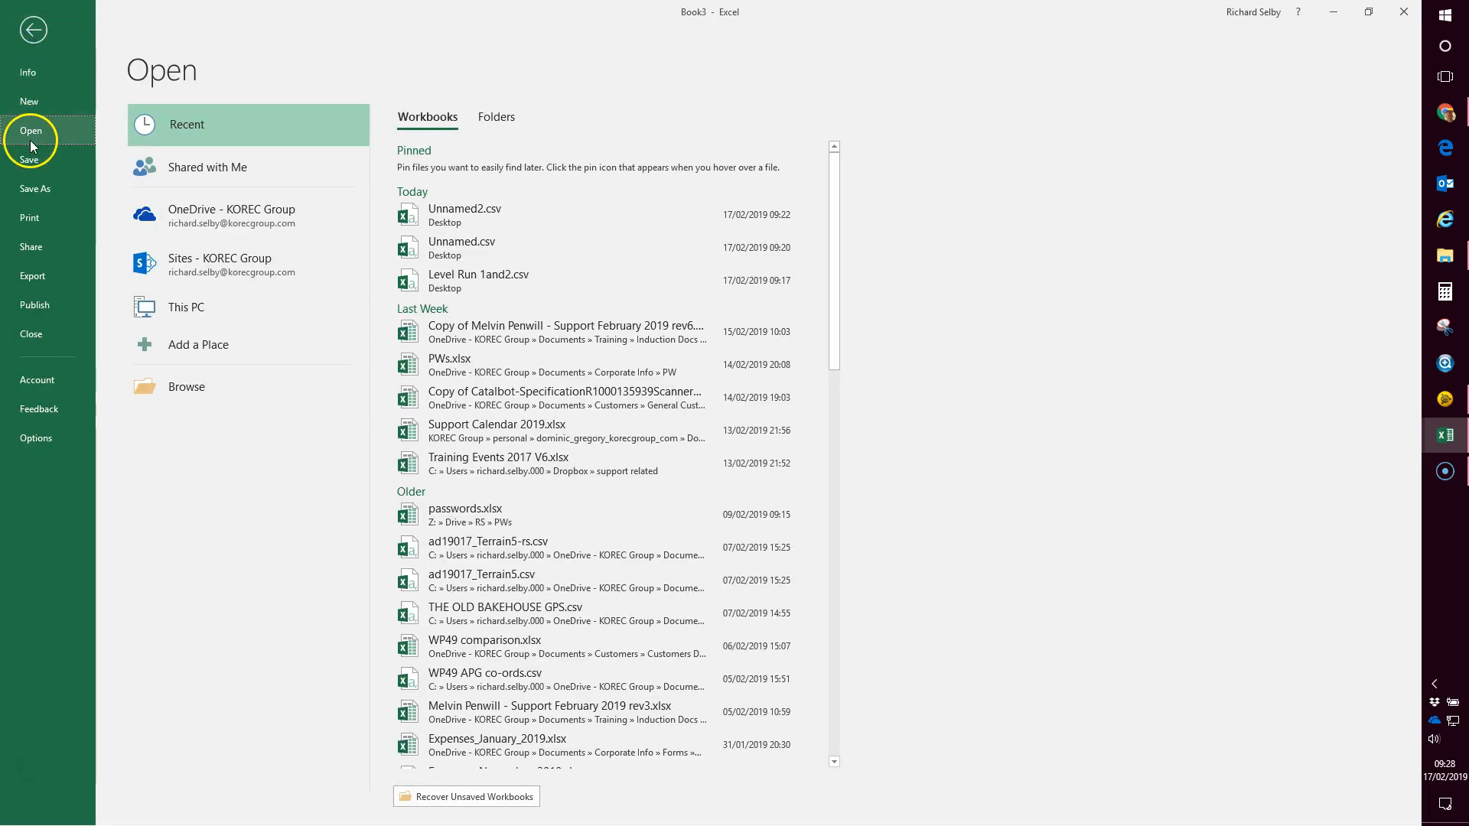
click(197, 385)
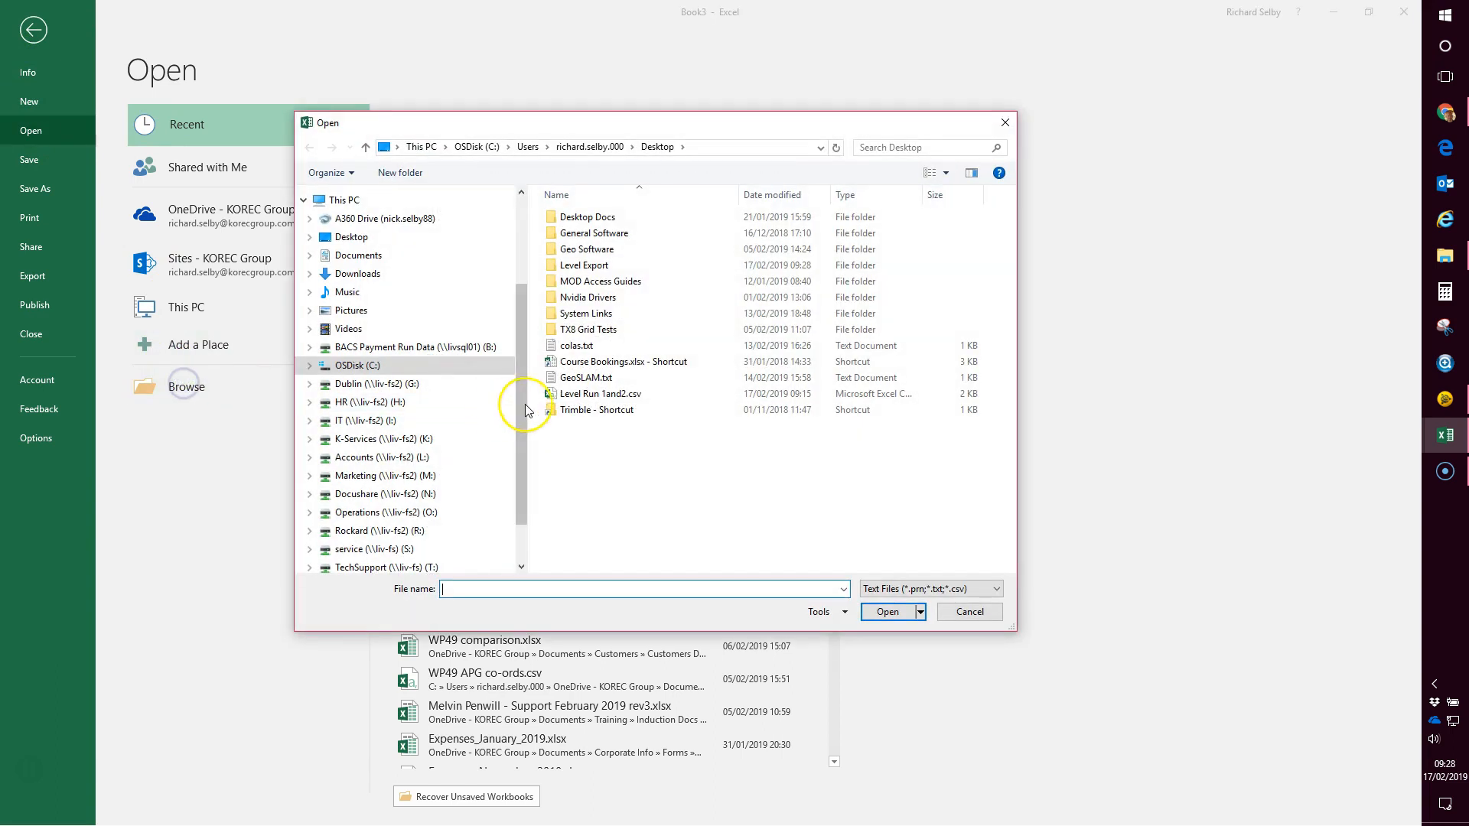
double_click(583, 265)
click(575, 216)
click(888, 611)
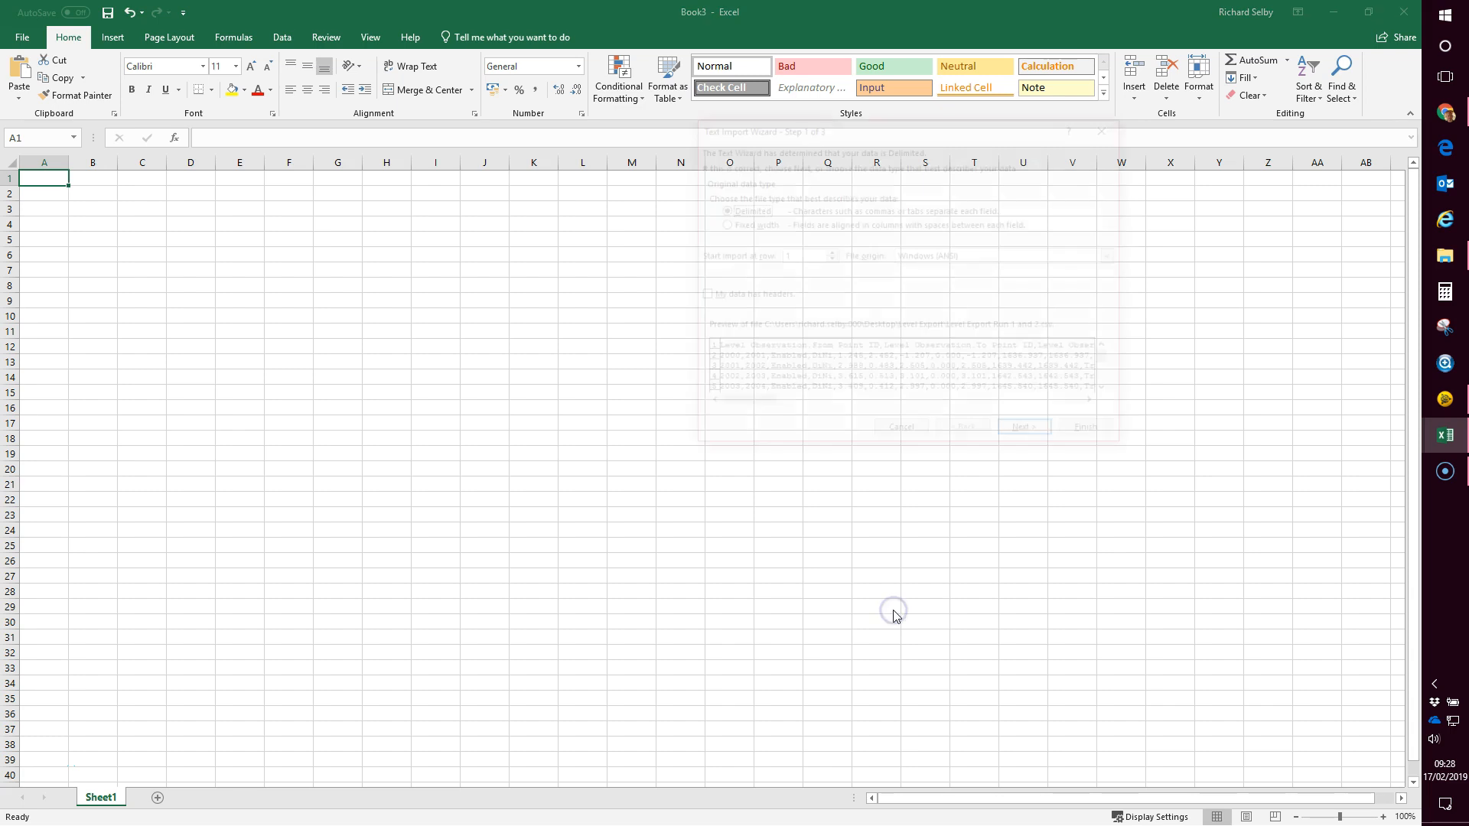
Import the text file as delimited data with headers, using Comma instead of Tab as delimiter and General column format.
click(733, 295)
click(1030, 434)
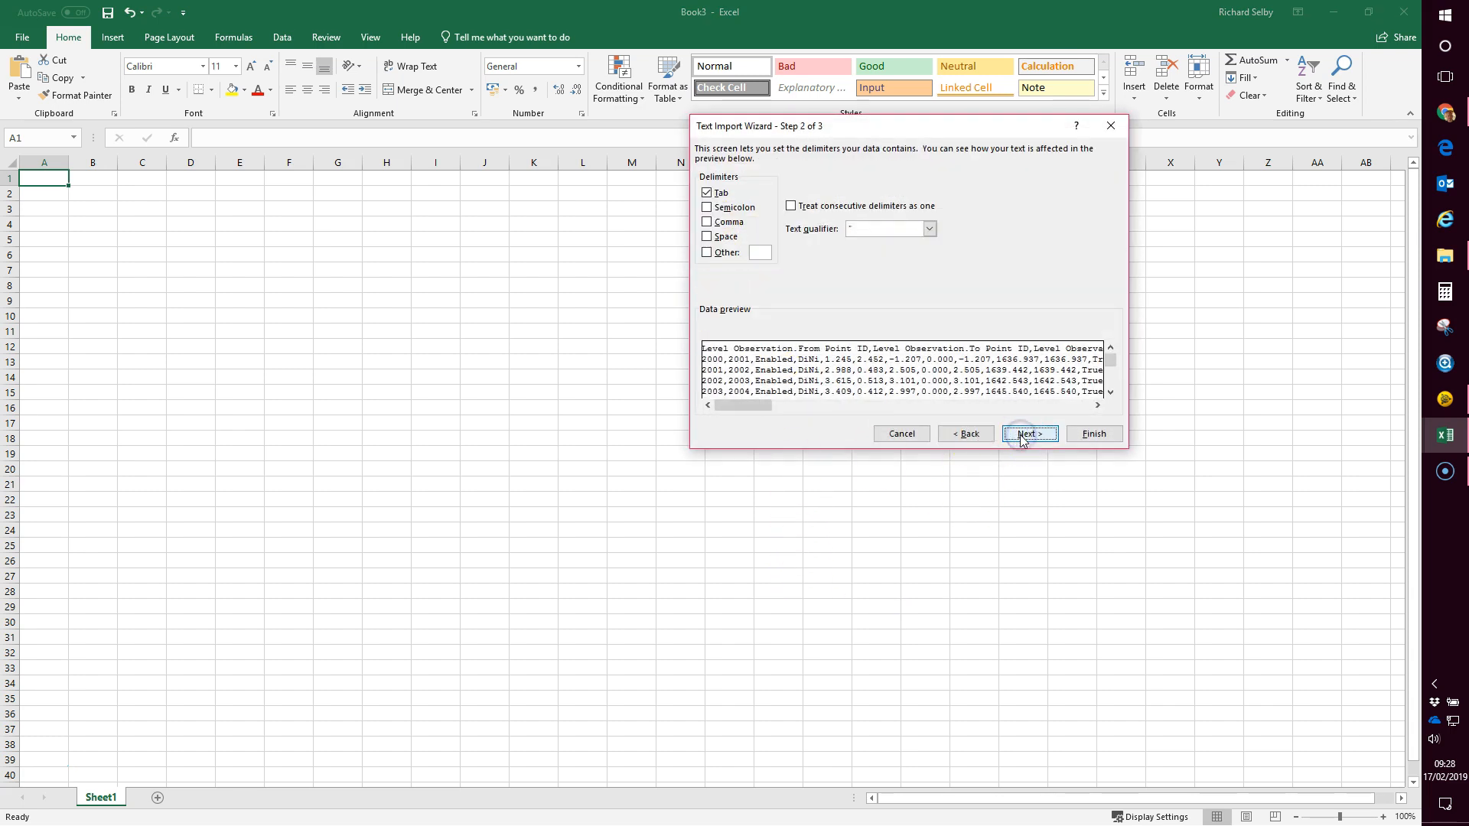
click(707, 193)
click(707, 222)
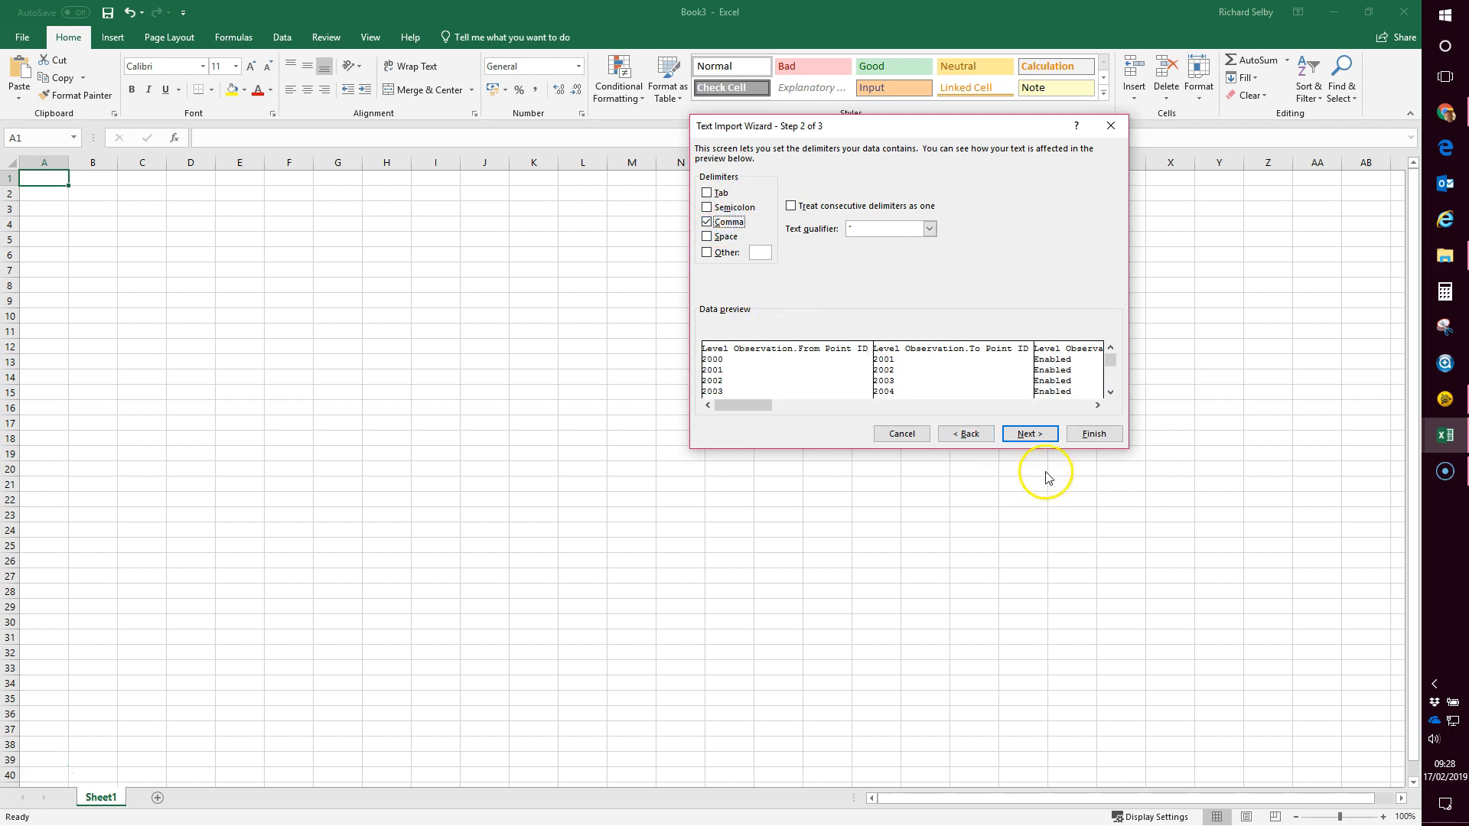
click(1030, 434)
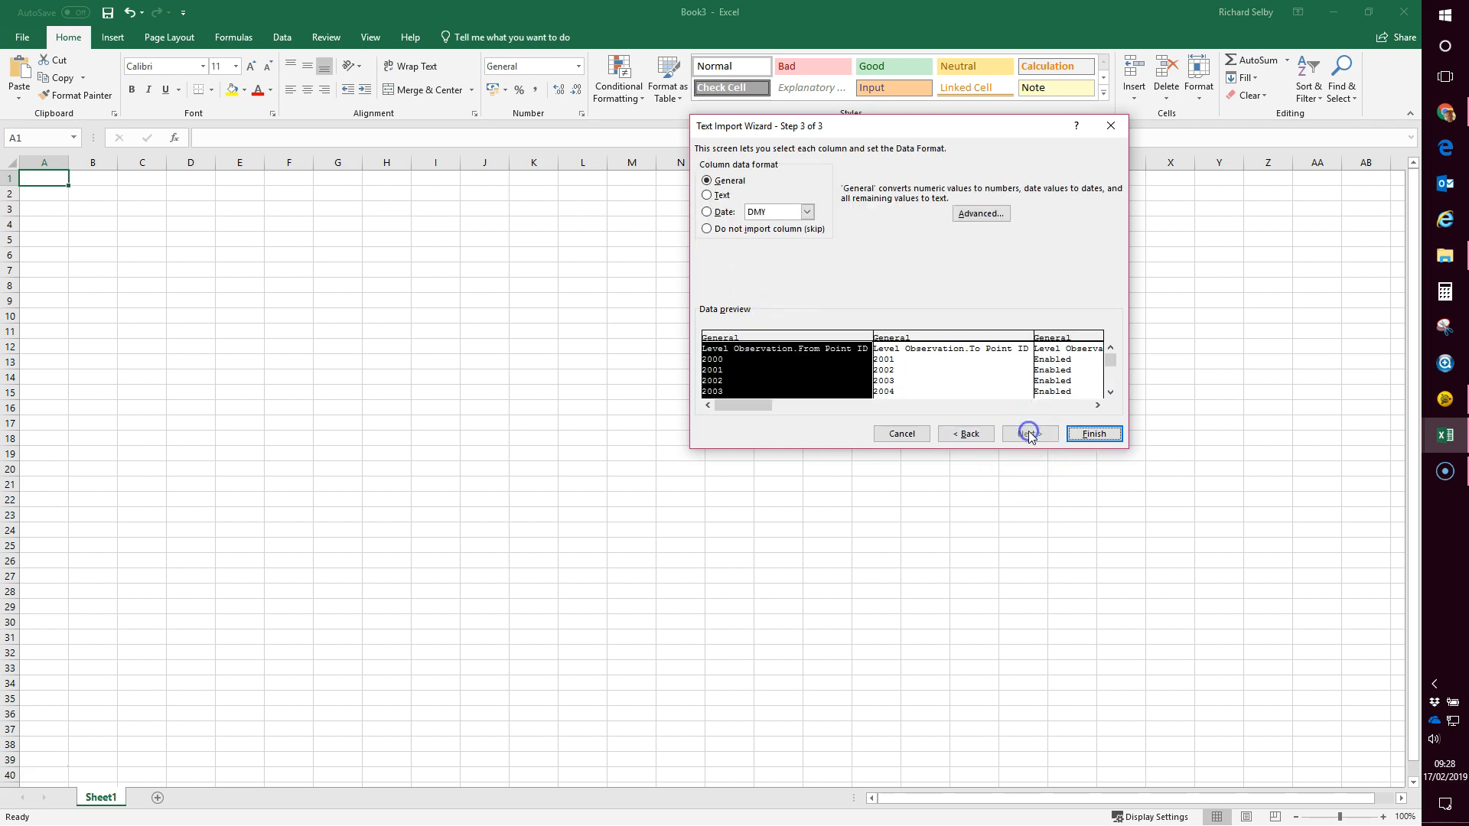
click(1091, 434)
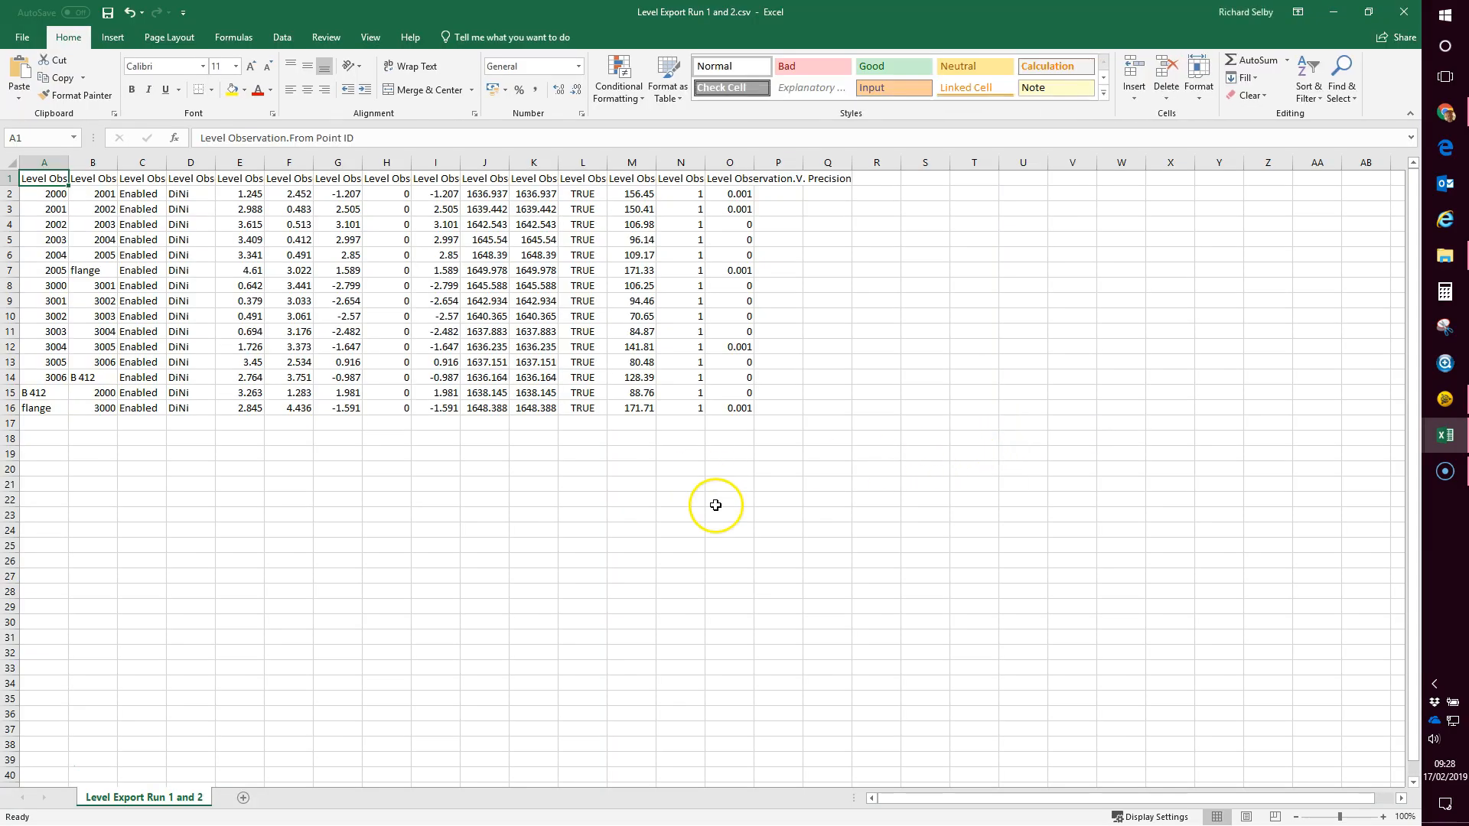
Widen columns M, N and O to make room for the Length Of Run, Number Of Set-Ups and V. Precision headers.
double_click(757, 164)
drag(706, 164, 856, 164)
drag(659, 164, 722, 164)
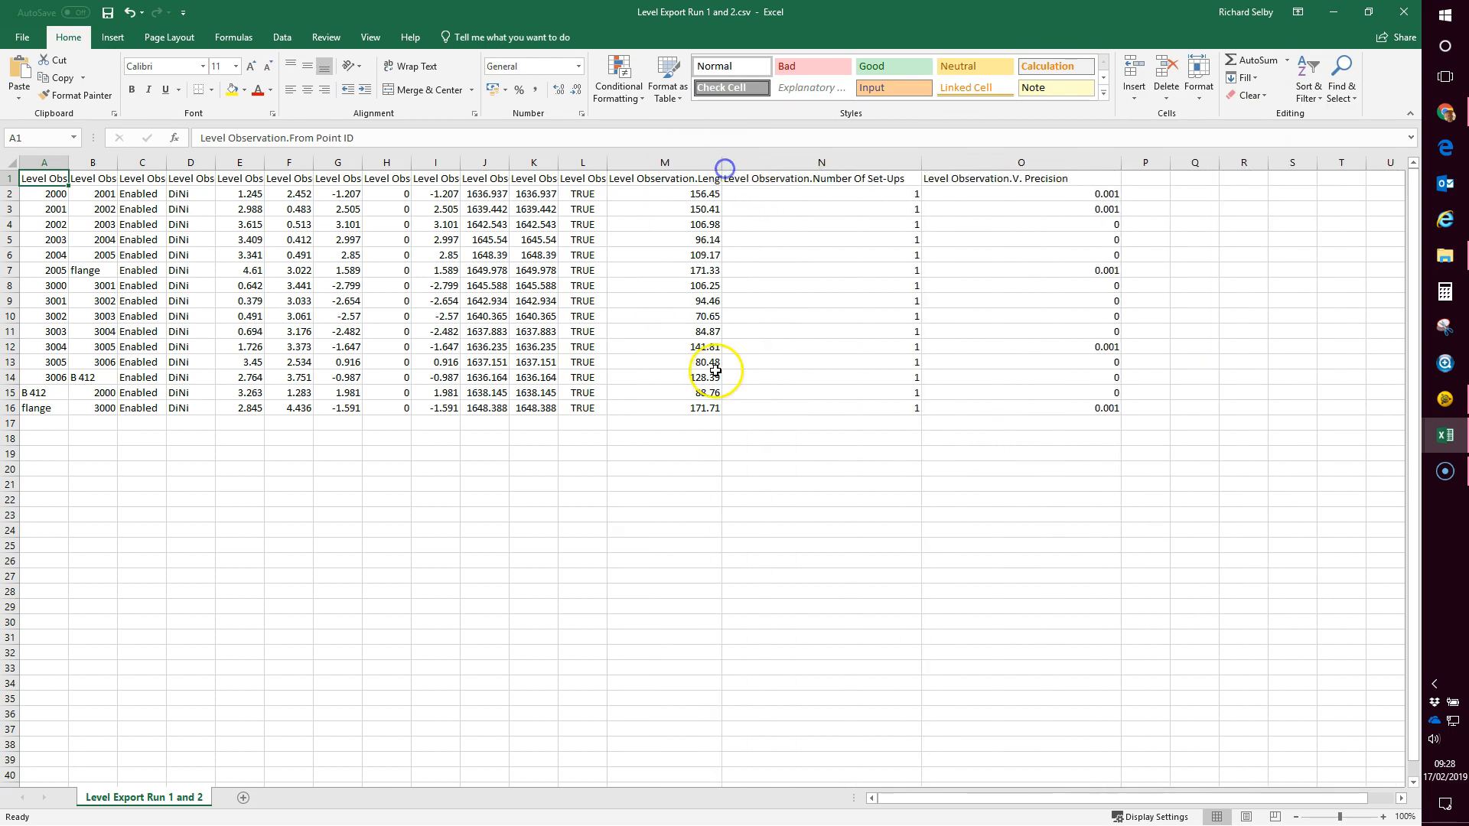
click(728, 393)
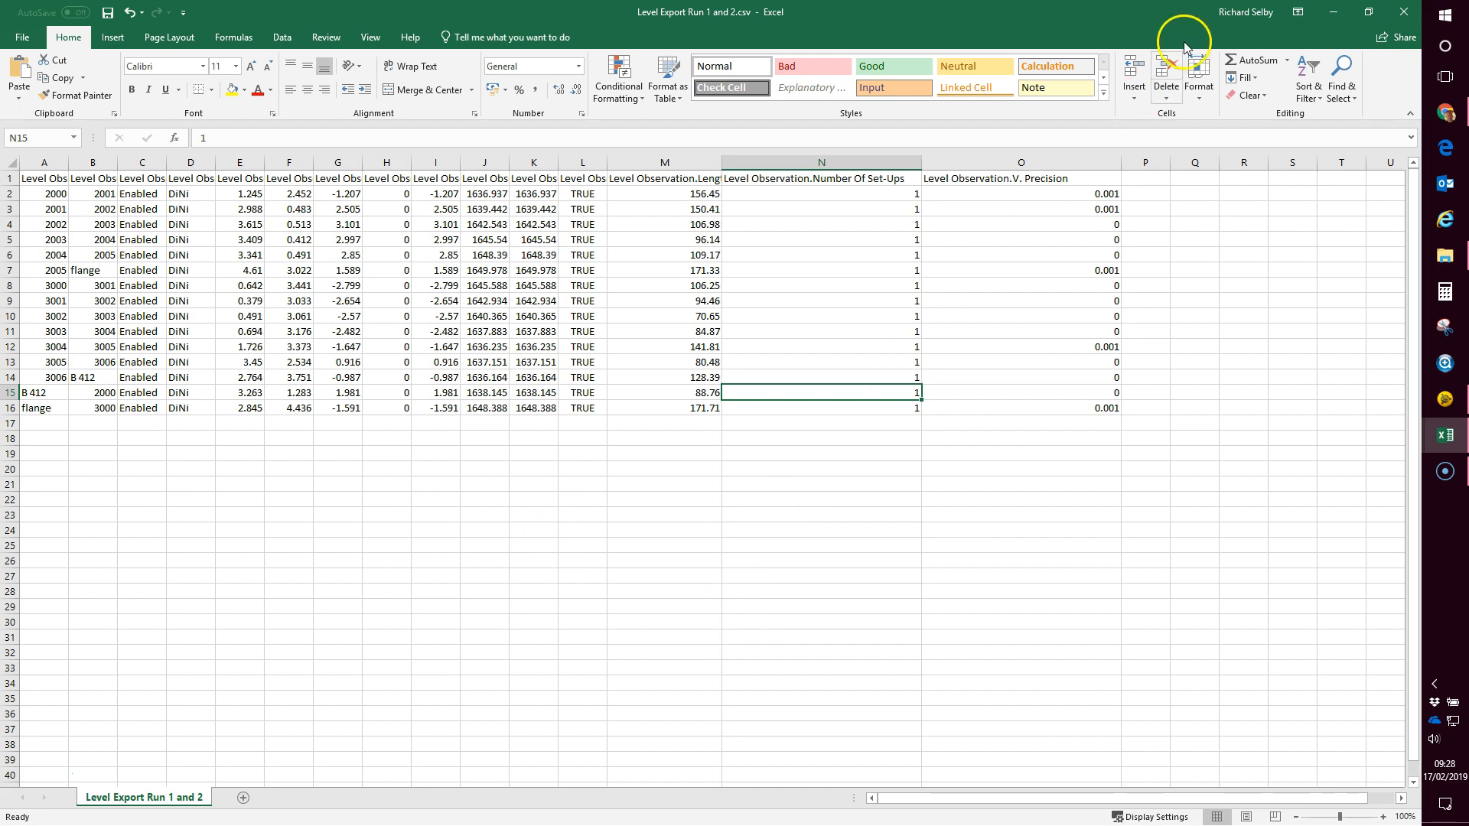
Switch to Trimble Business Center and set the B412.DAT levelling file to prevent further adjustment in the Level Editor.
click(1334, 13)
click(1336, 13)
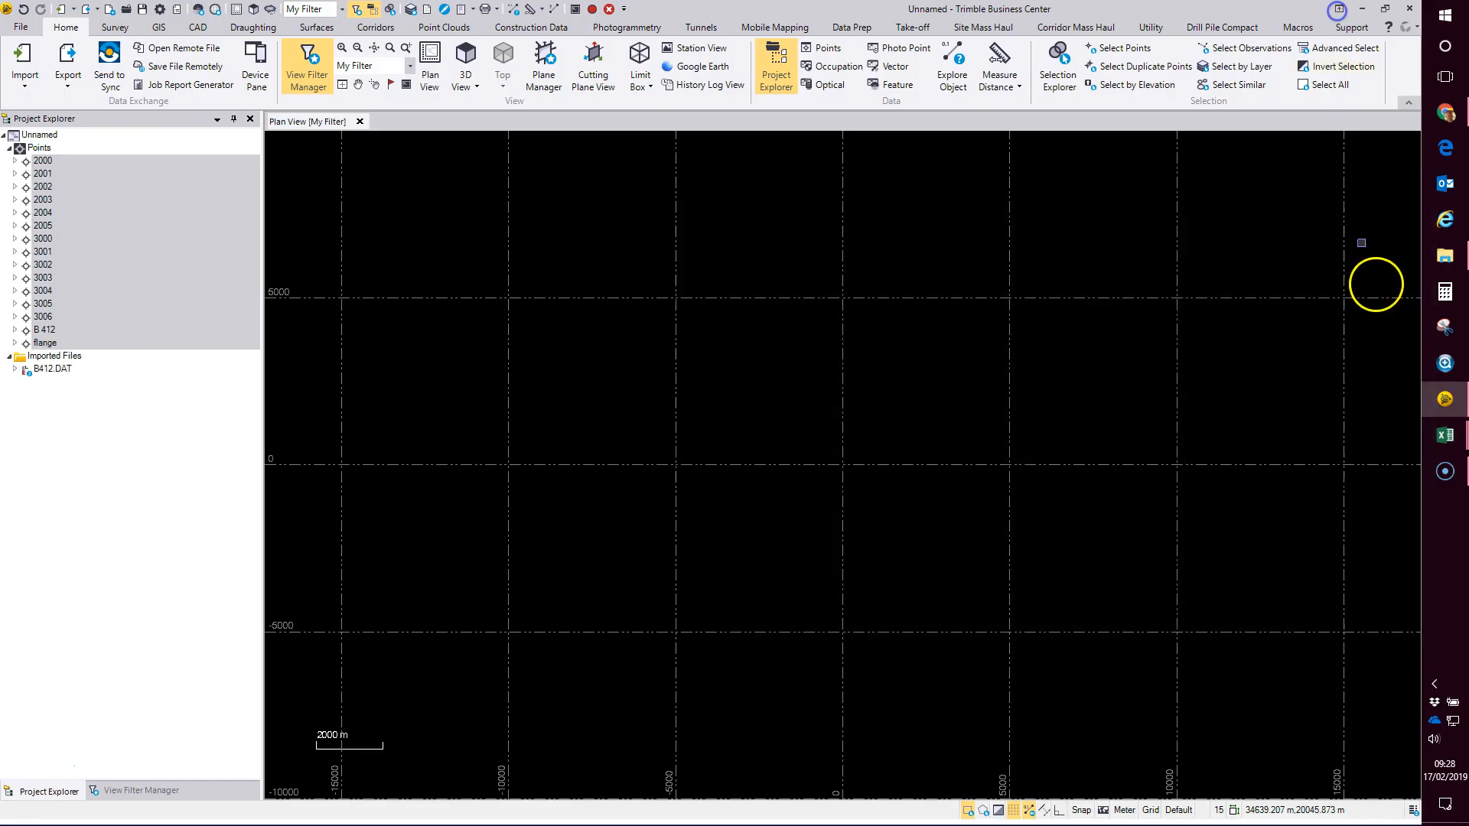
click(113, 27)
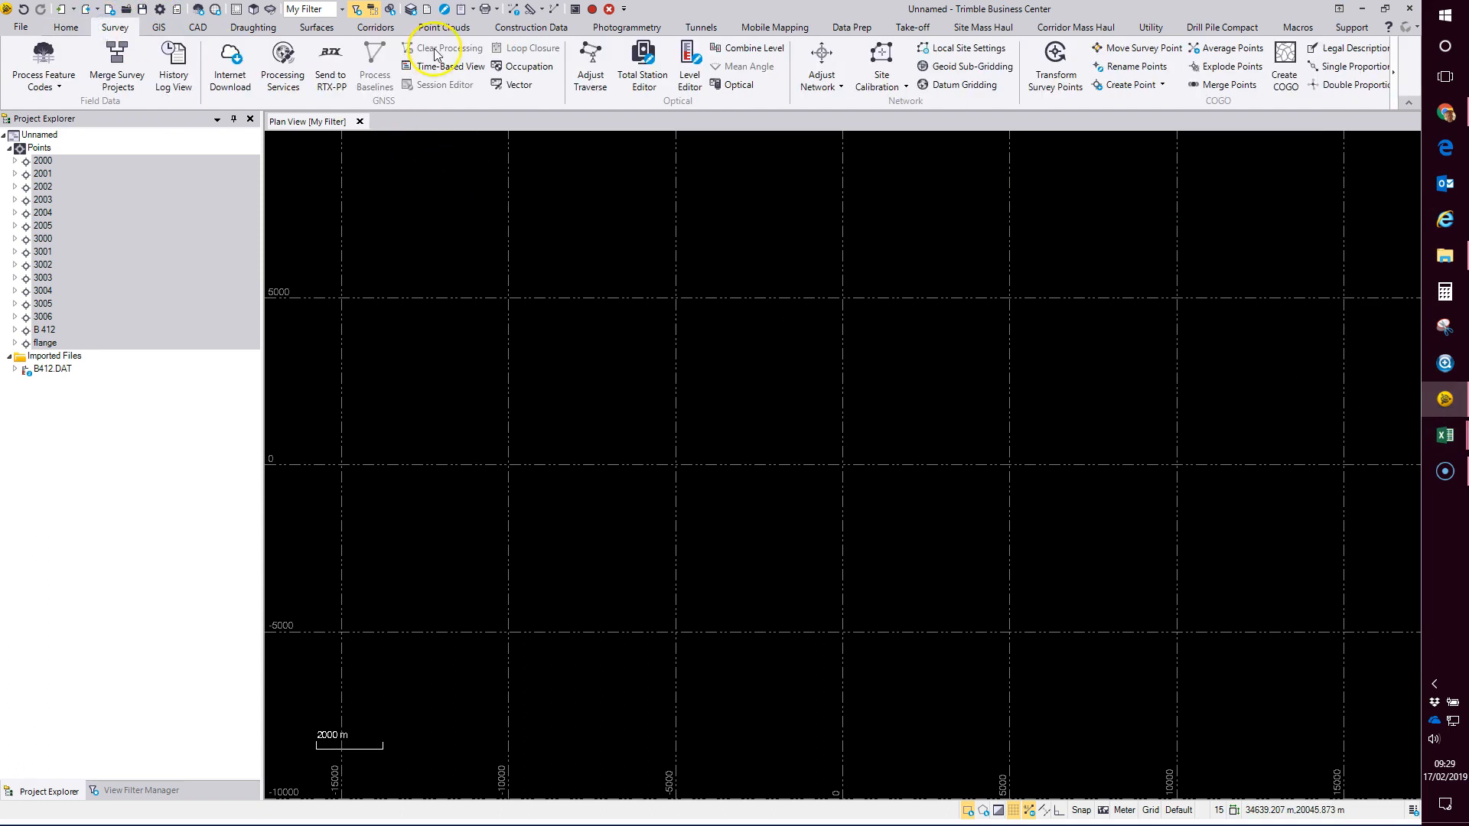
click(687, 58)
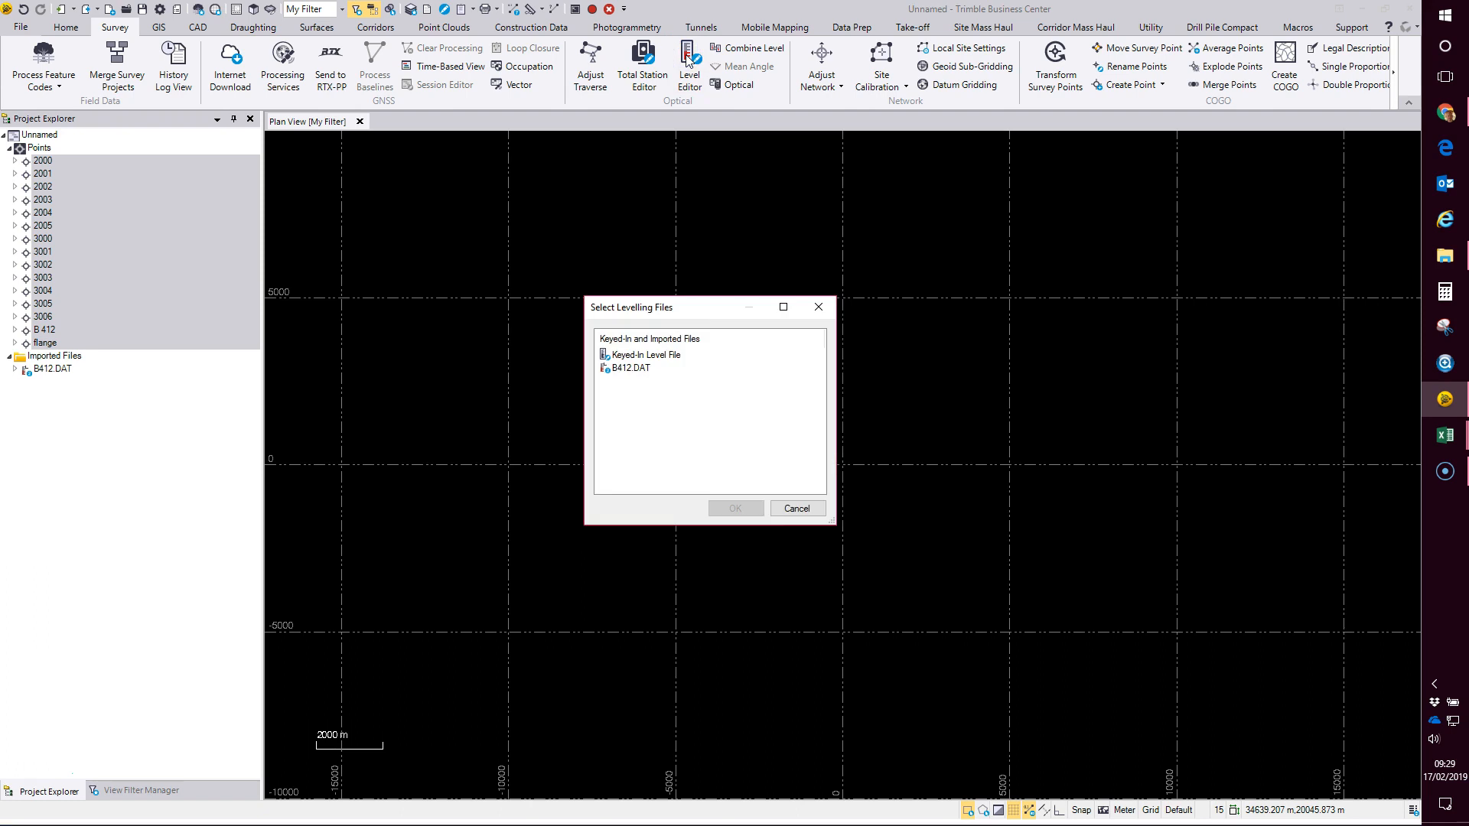
click(640, 368)
click(739, 514)
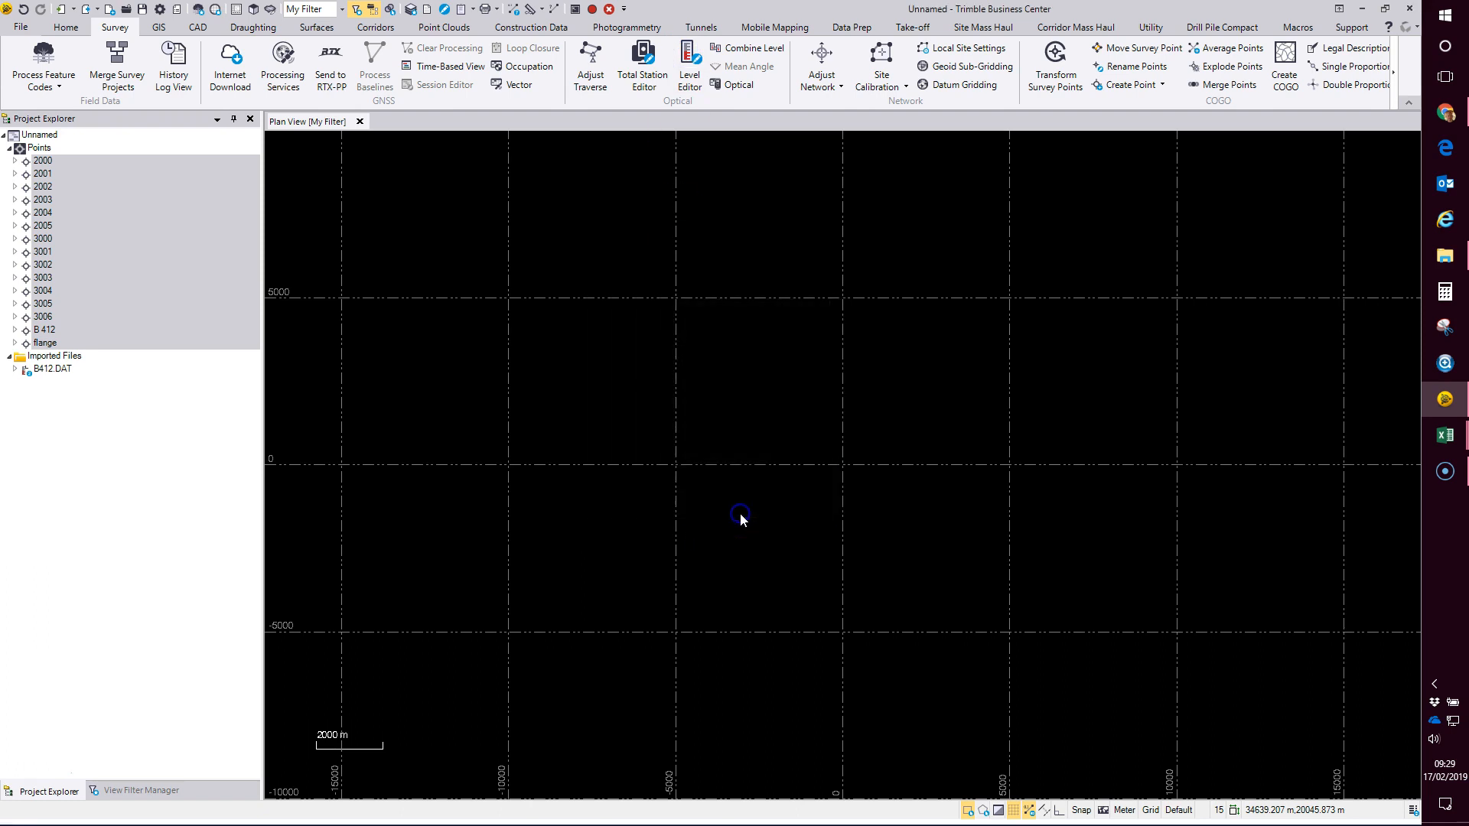
click(701, 518)
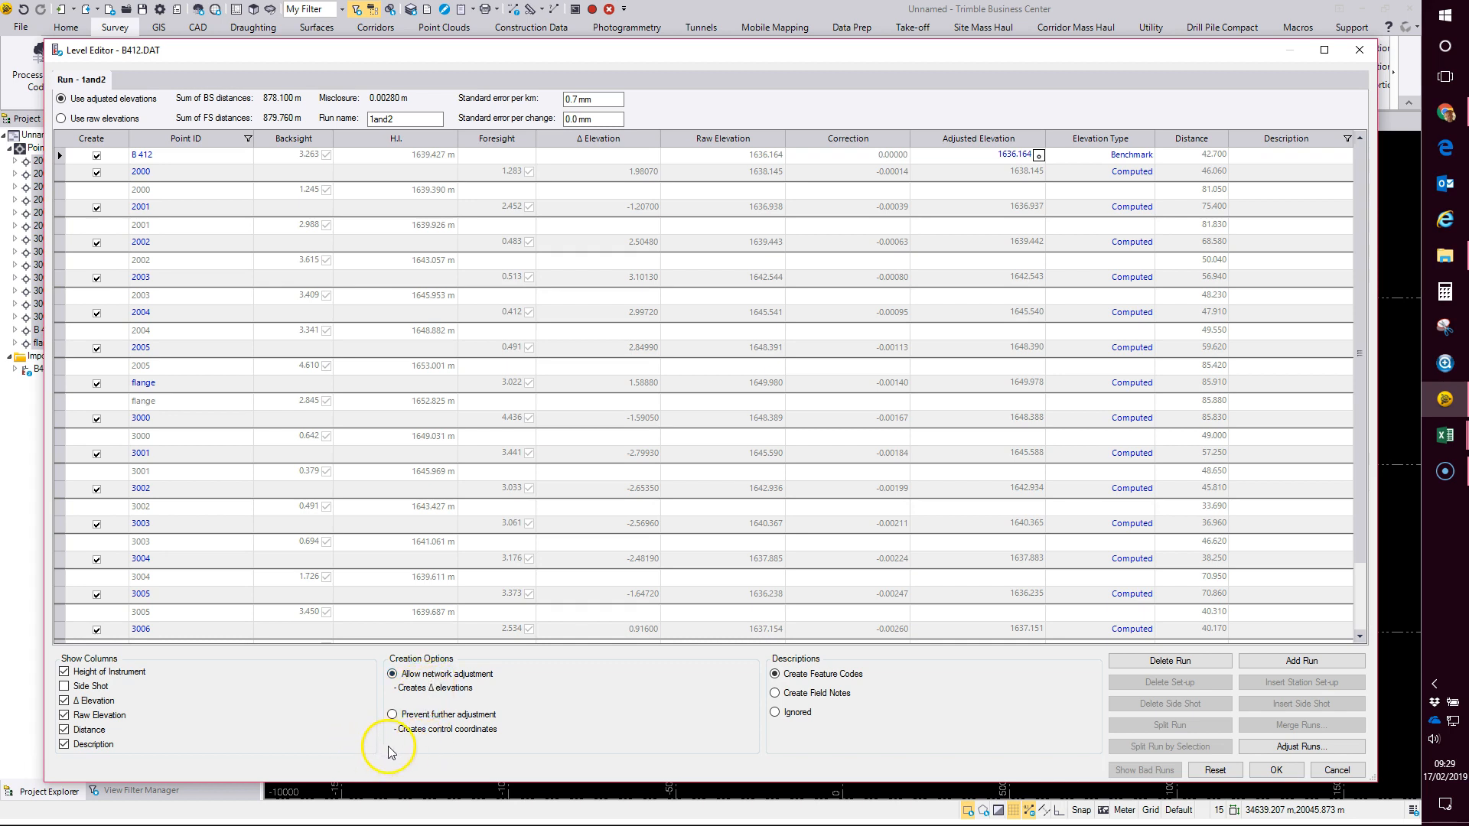
click(427, 718)
click(1291, 774)
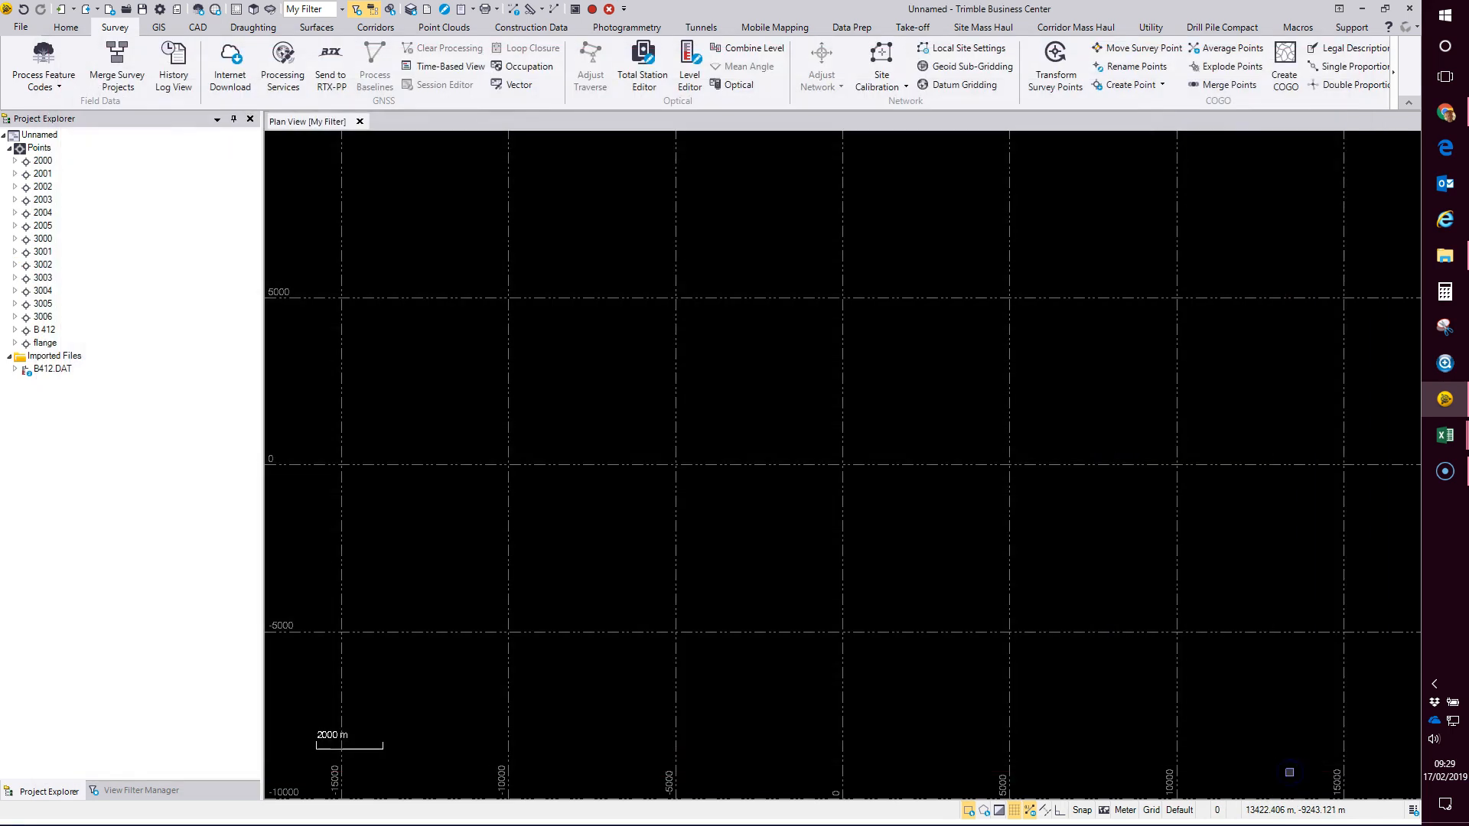
Expand point 2000 and open the properties of its Grid (B412.DAT) coordinate.
double_click(40, 161)
click(46, 174)
right_click(47, 174)
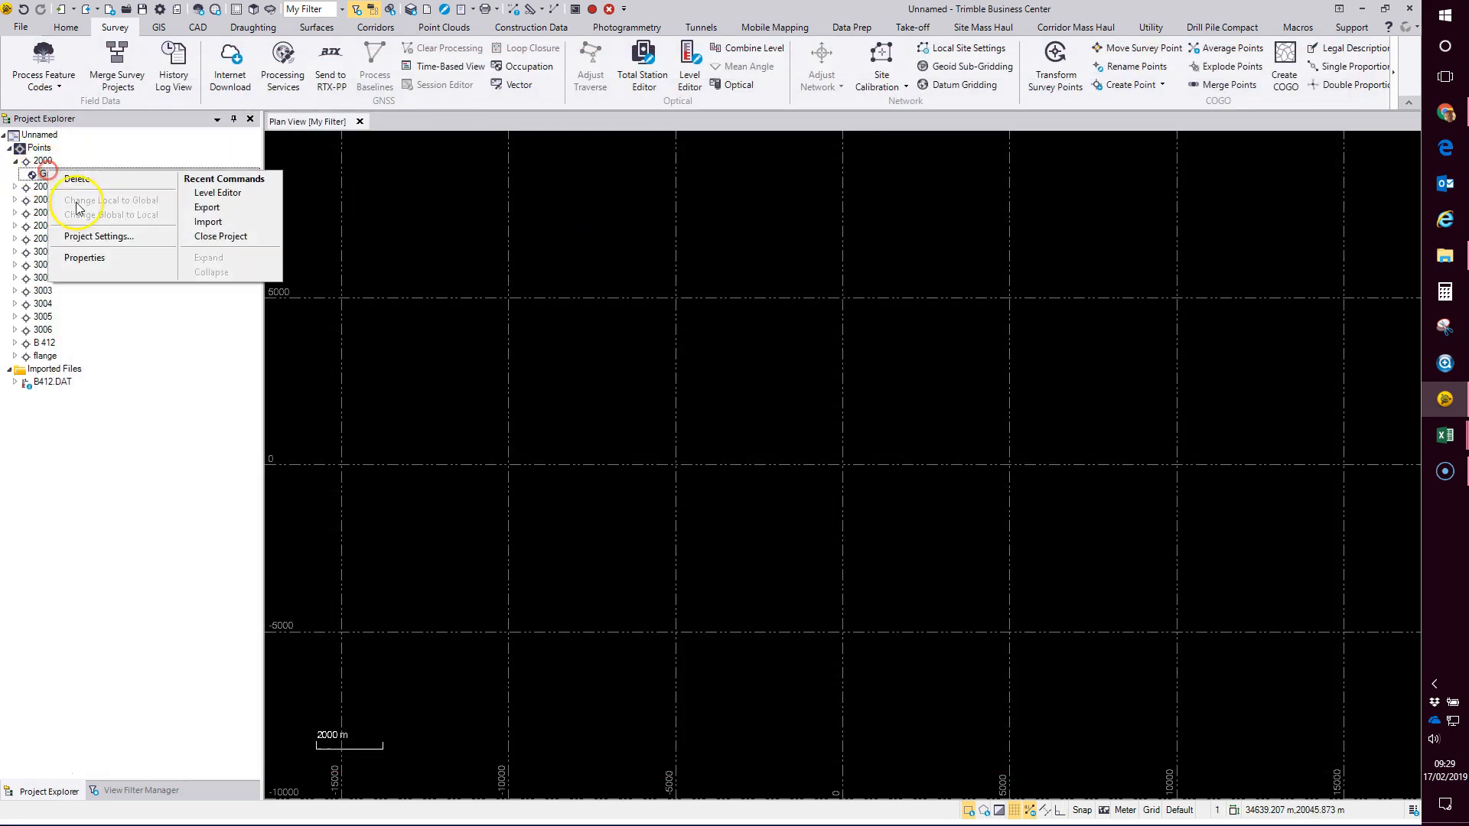
click(101, 257)
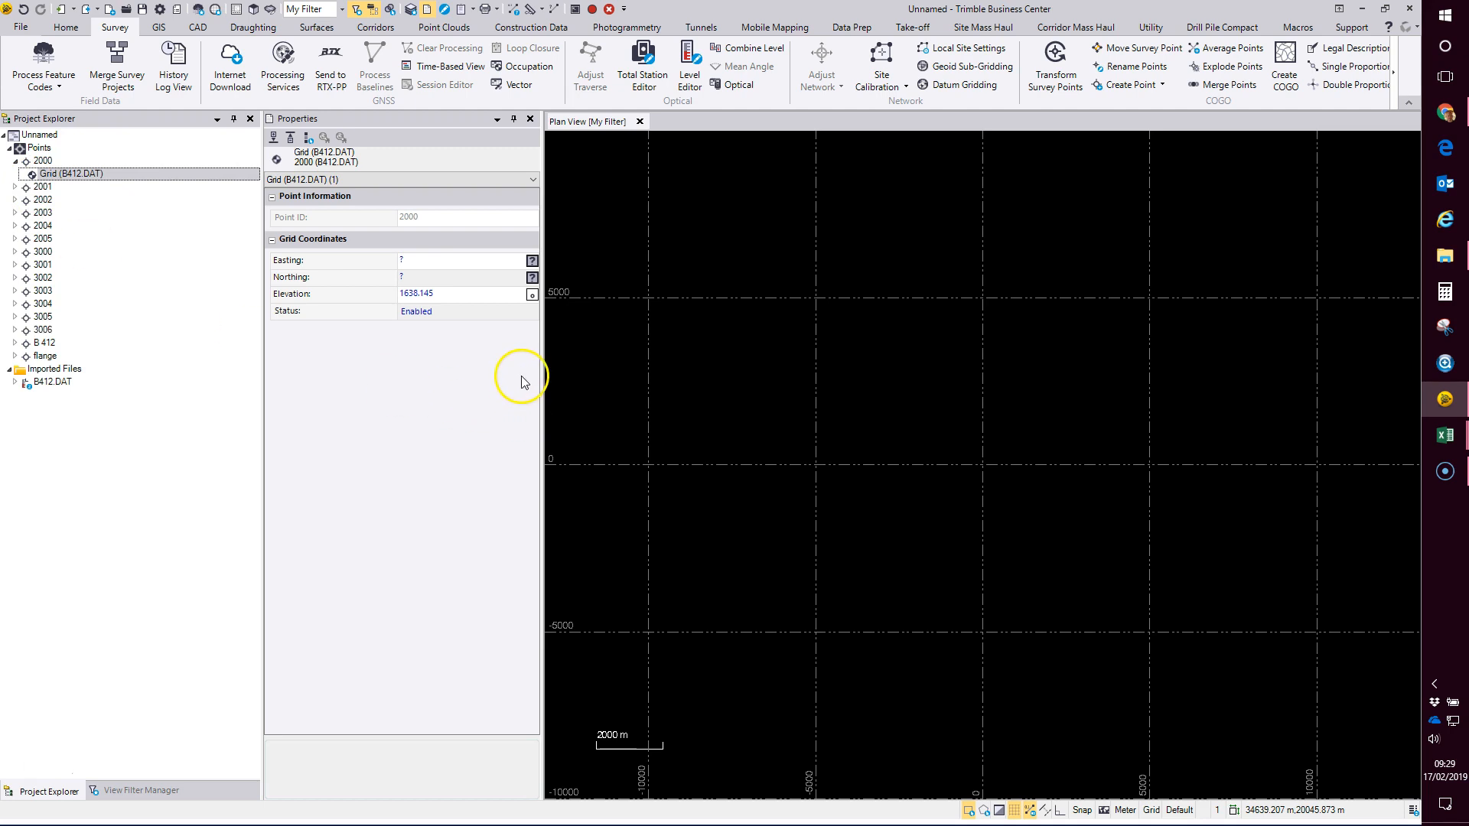
Examine the available report types, including the Level Report, and the properties of point 2000.
click(468, 11)
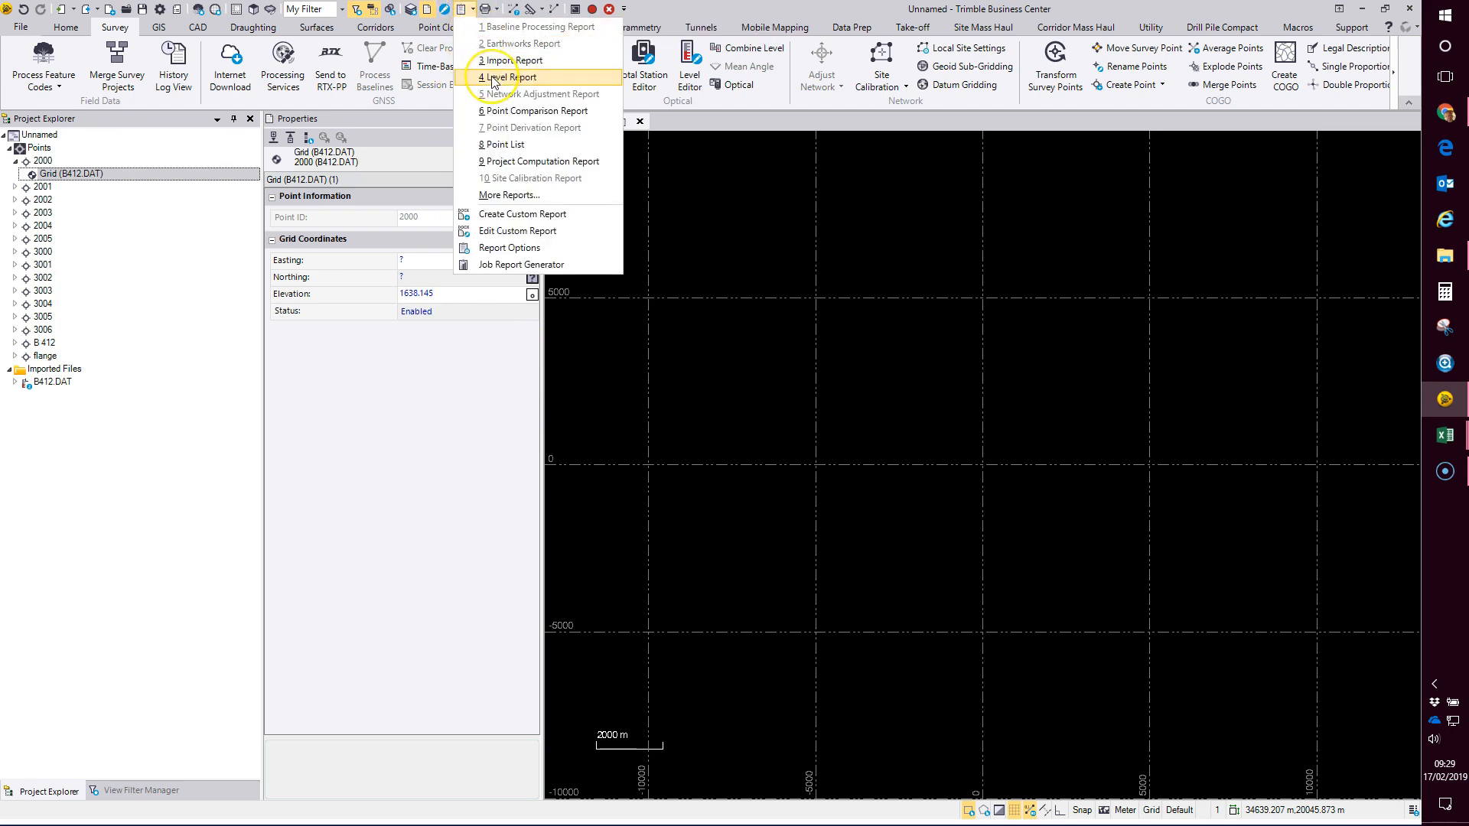
click(505, 77)
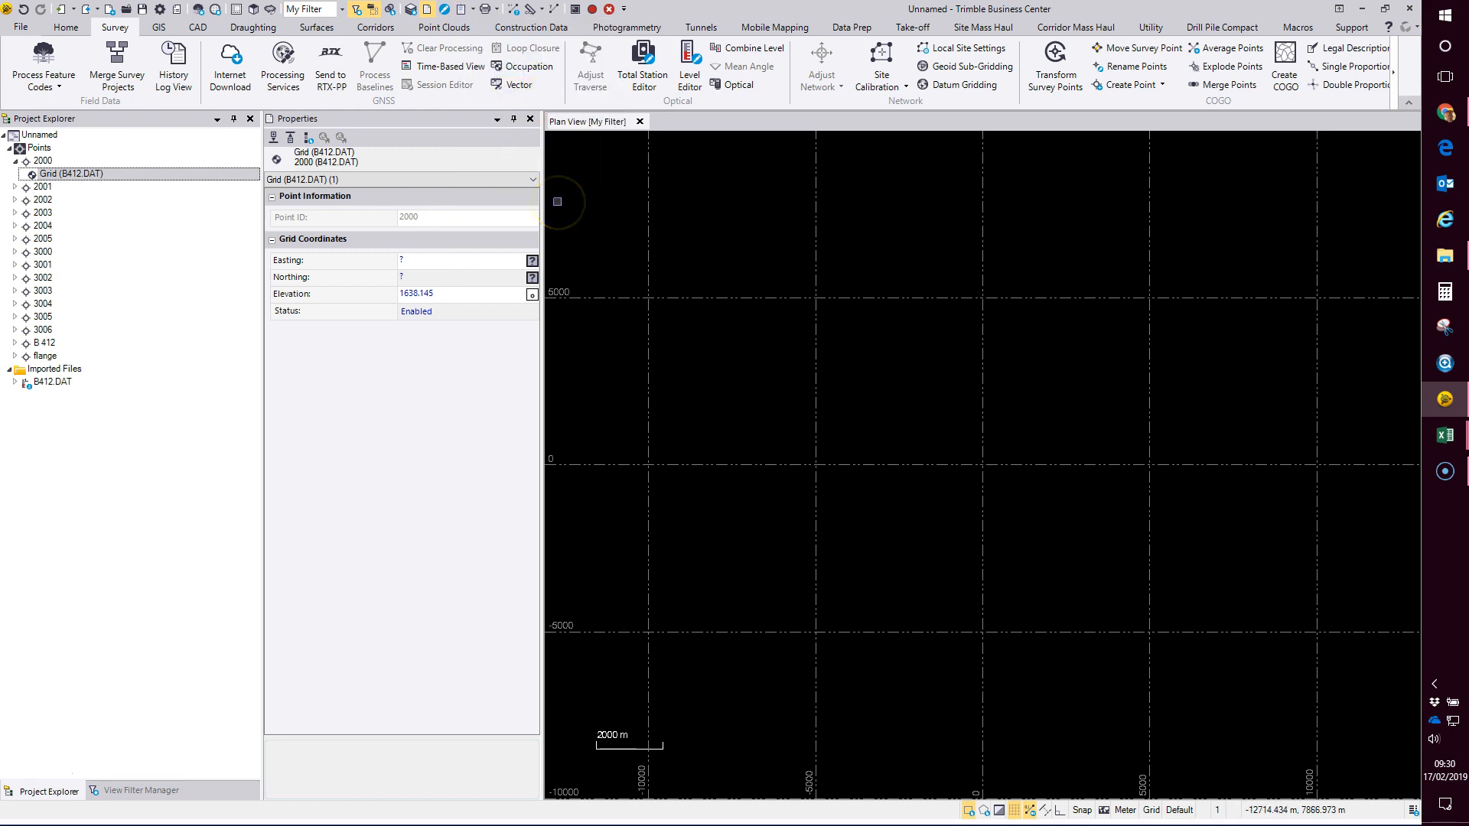
click(42, 162)
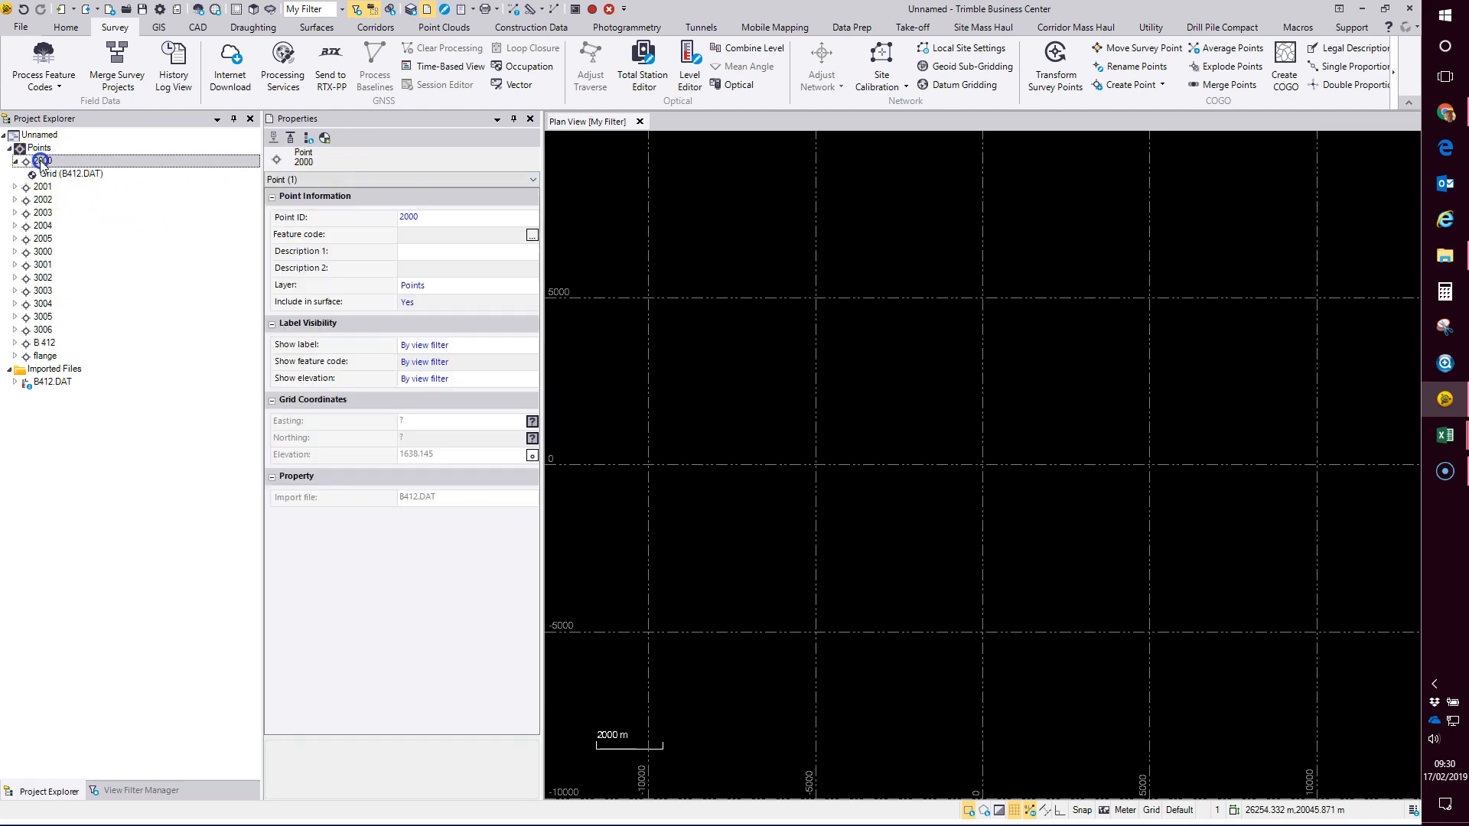
click(462, 11)
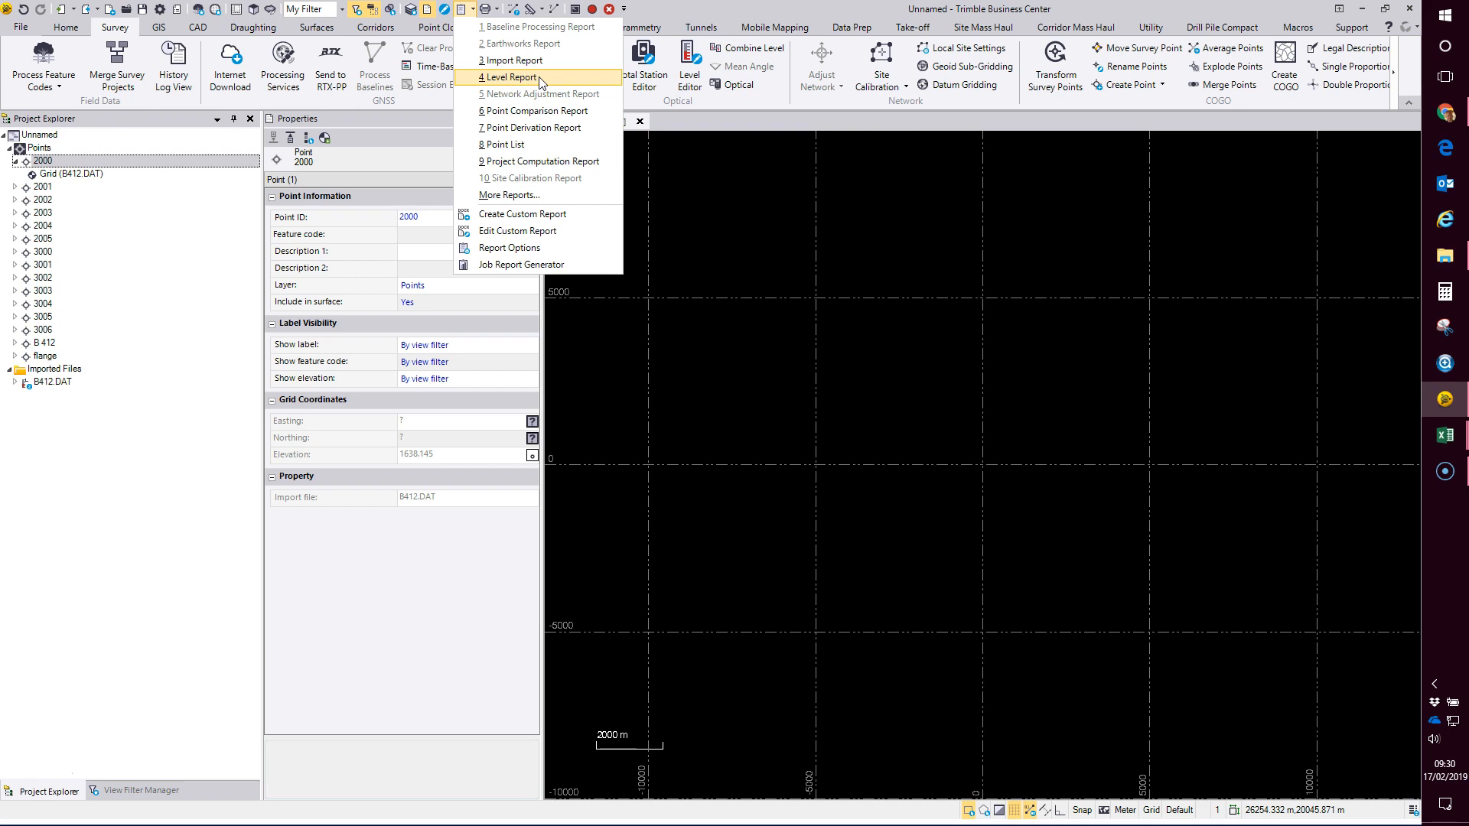
click(798, 262)
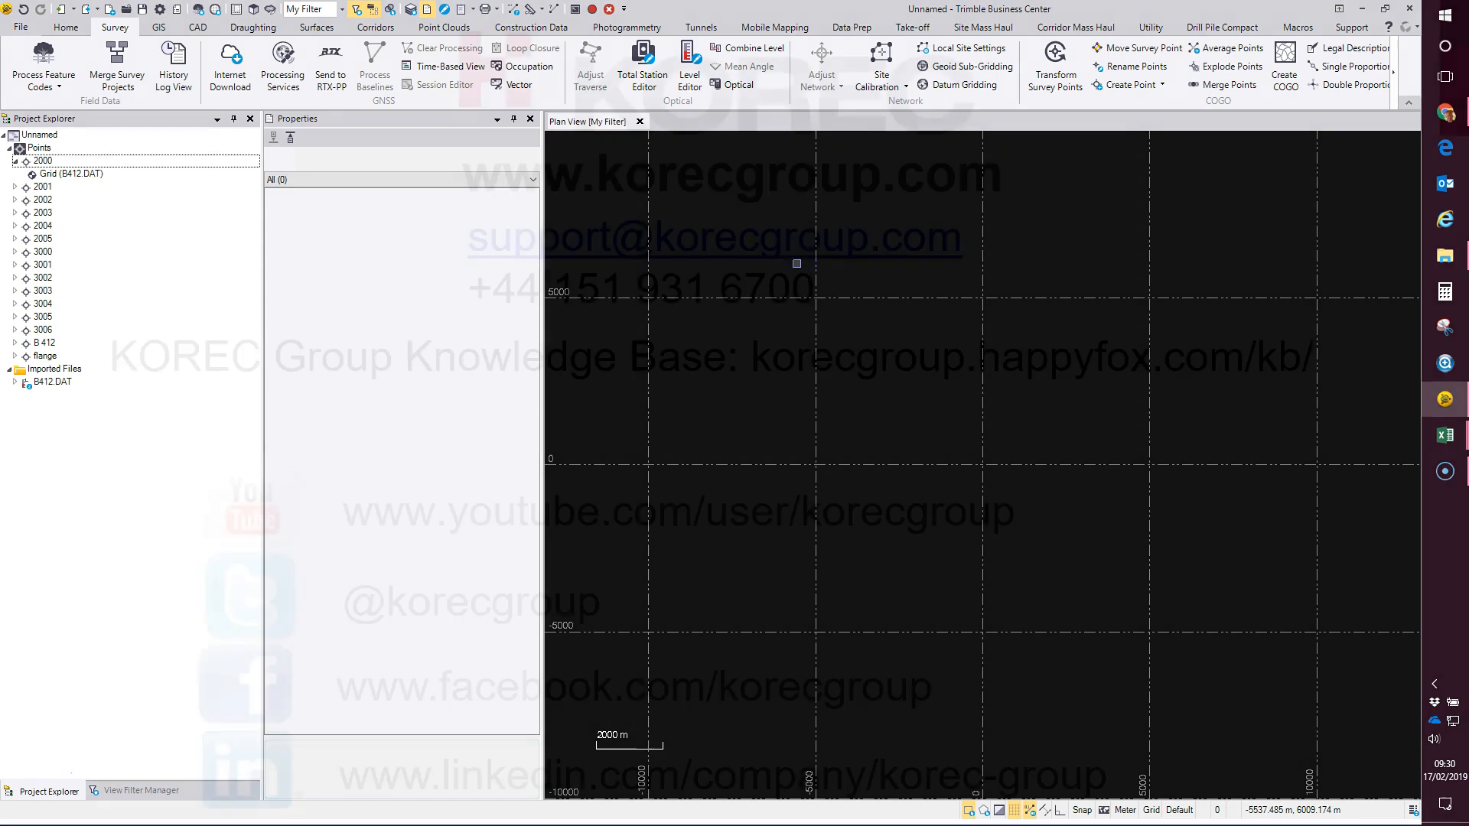